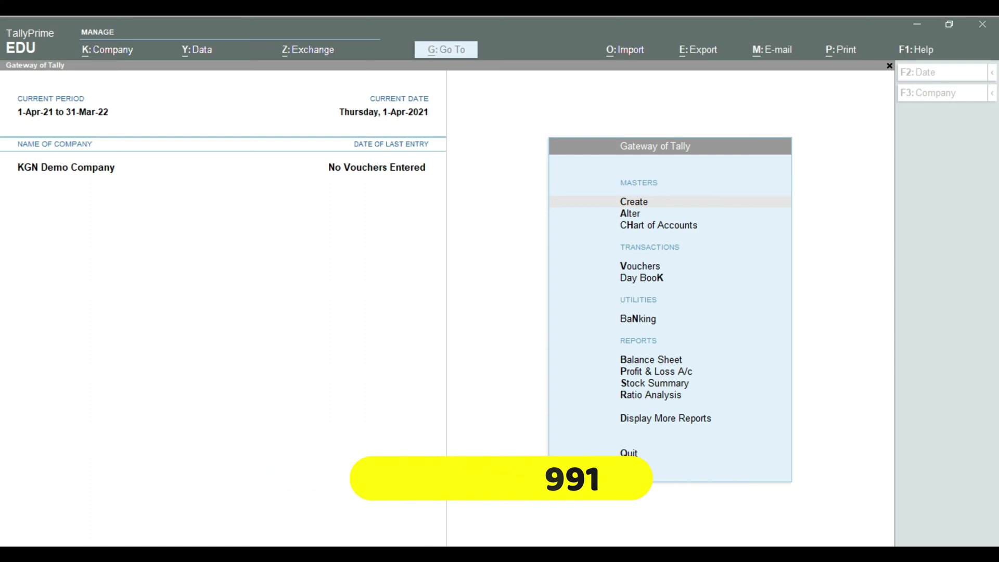
Set KGN_Advance_Bank_Statement_Import_Module.tdl to load in the local TDL configuration and return to the Gateway of Tally.
left_click(326, 255)
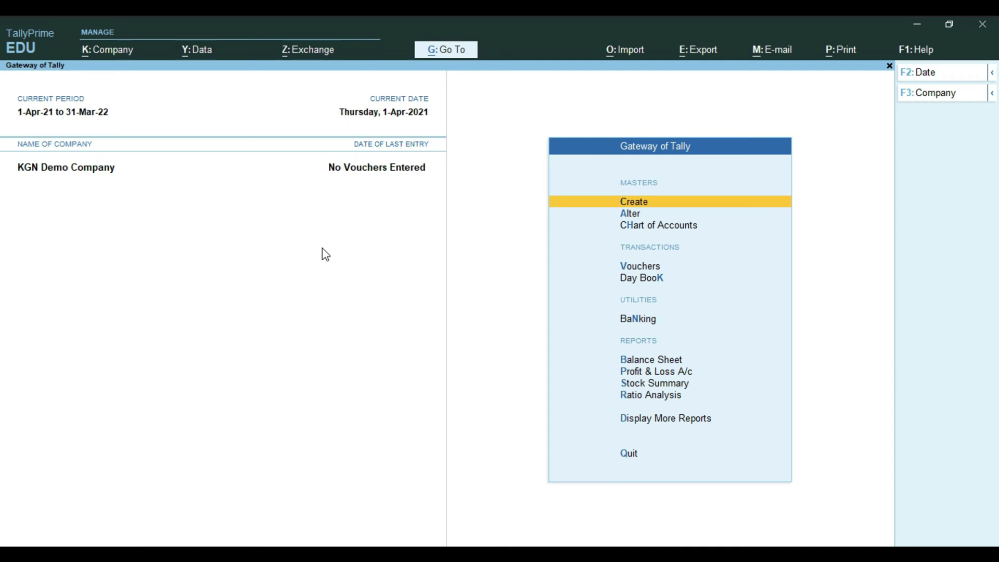
left_click(926, 52)
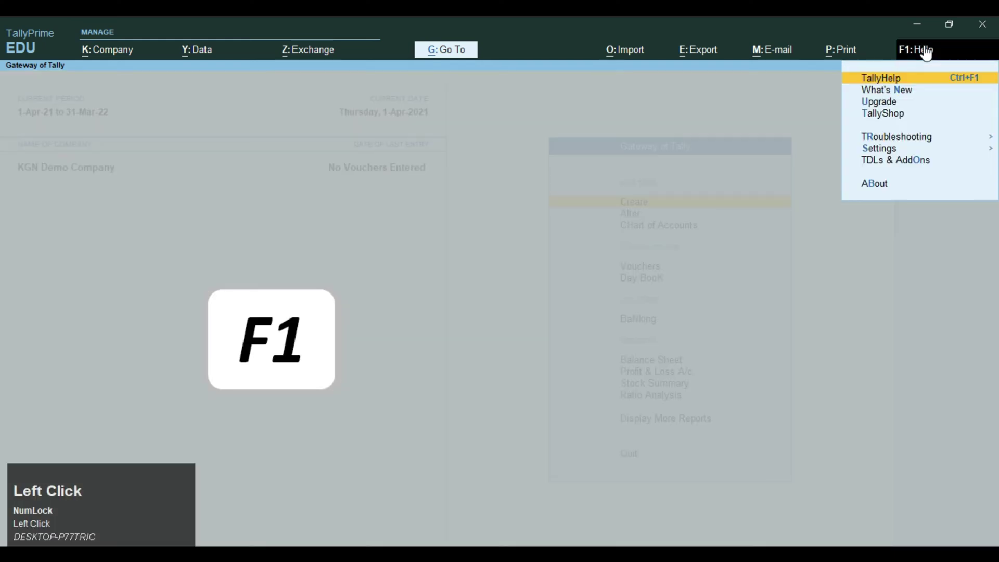
left_click(909, 162)
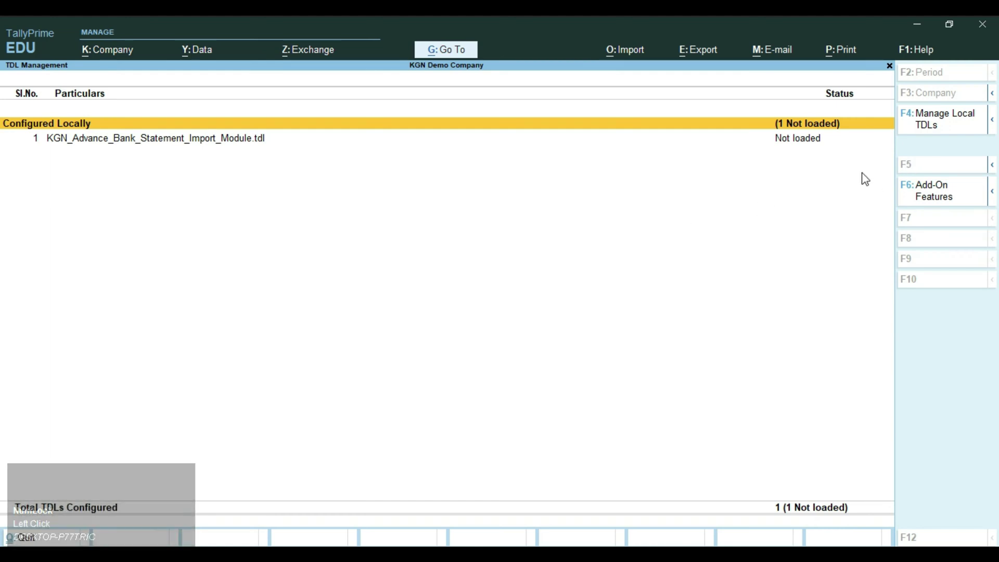
left_click(955, 126)
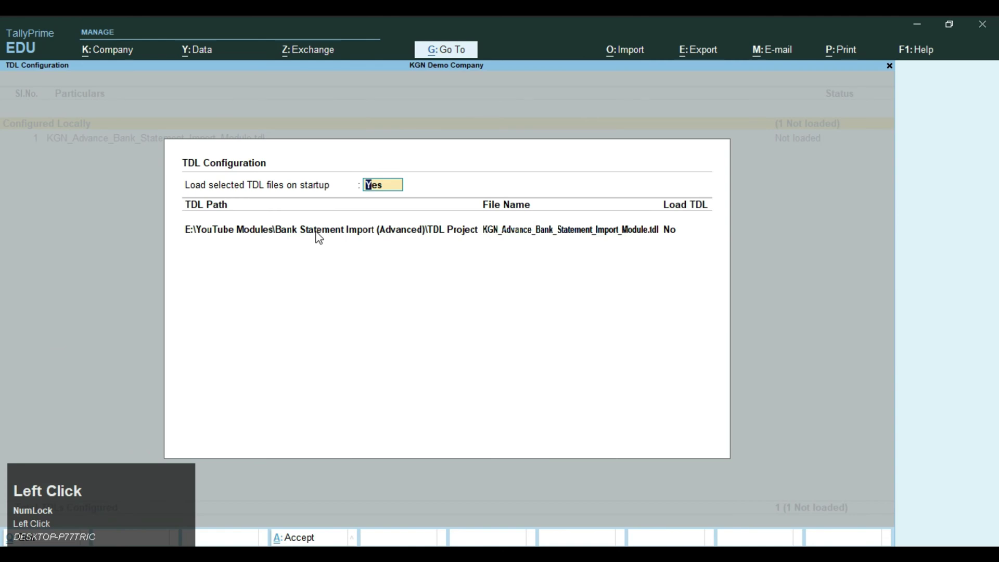
key("Return")
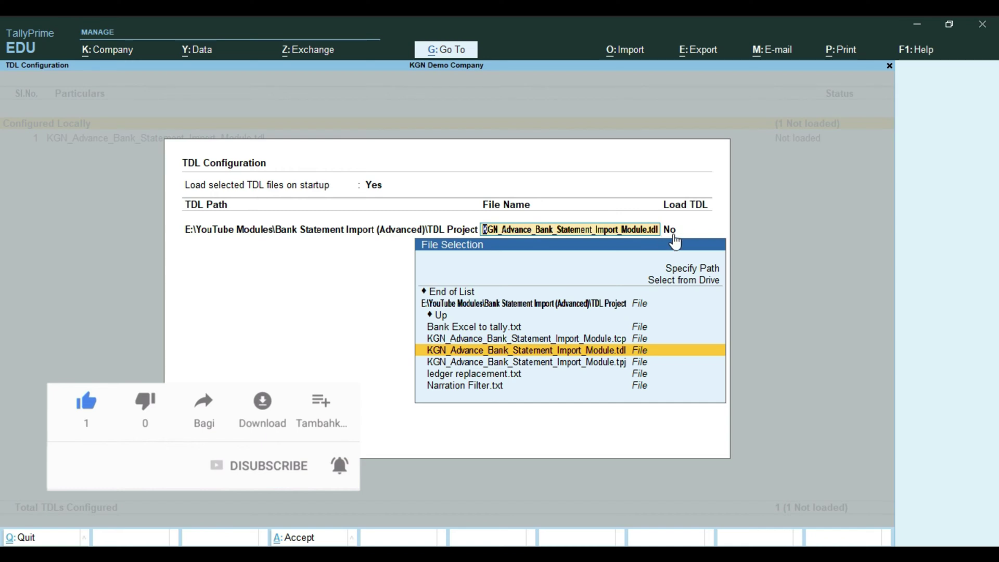
key("Return")
type("y")
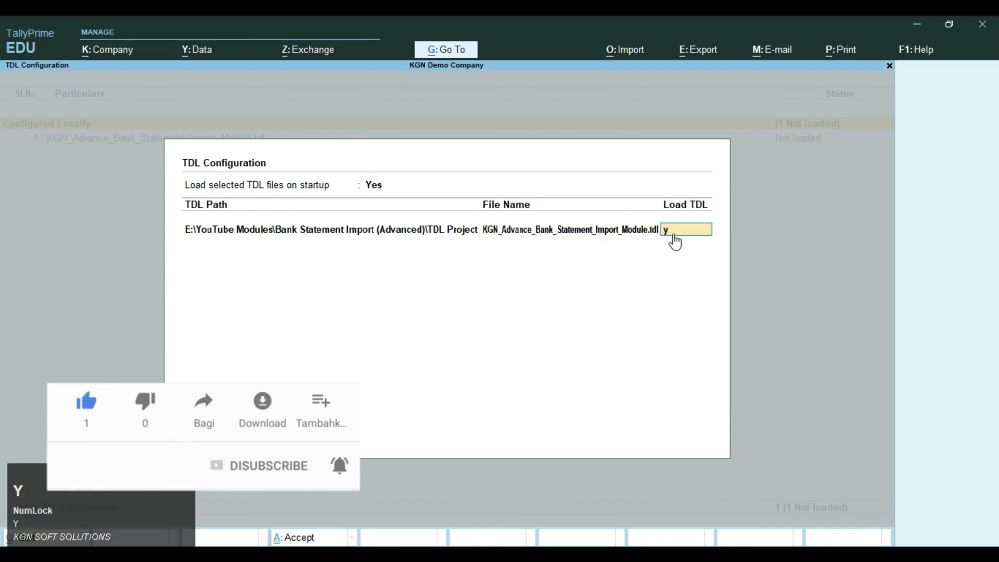
key("Return")
key("Return")
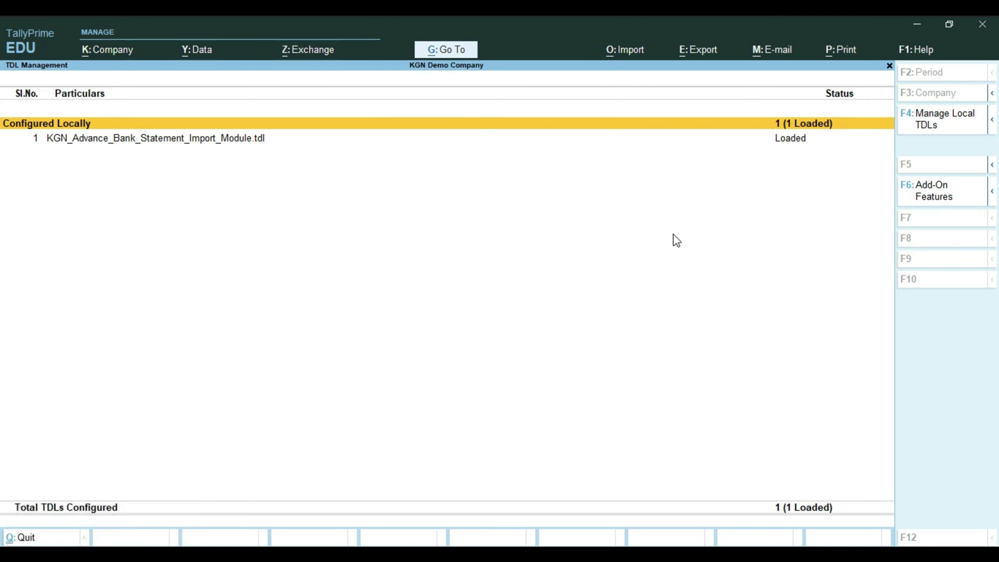
key("Escape")
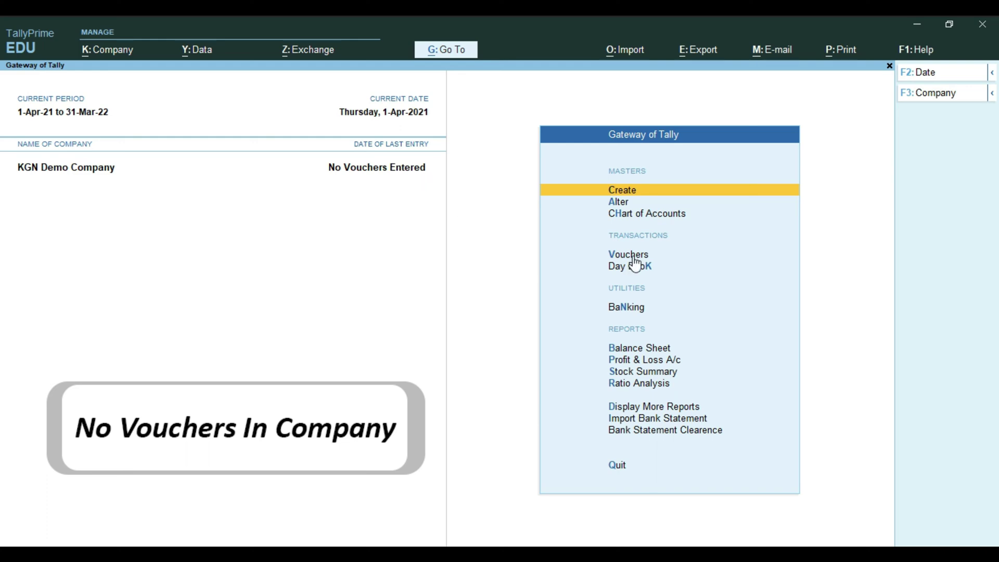
View the Day Book for existing vouchers and return to the Gateway of Tally.
key("d")
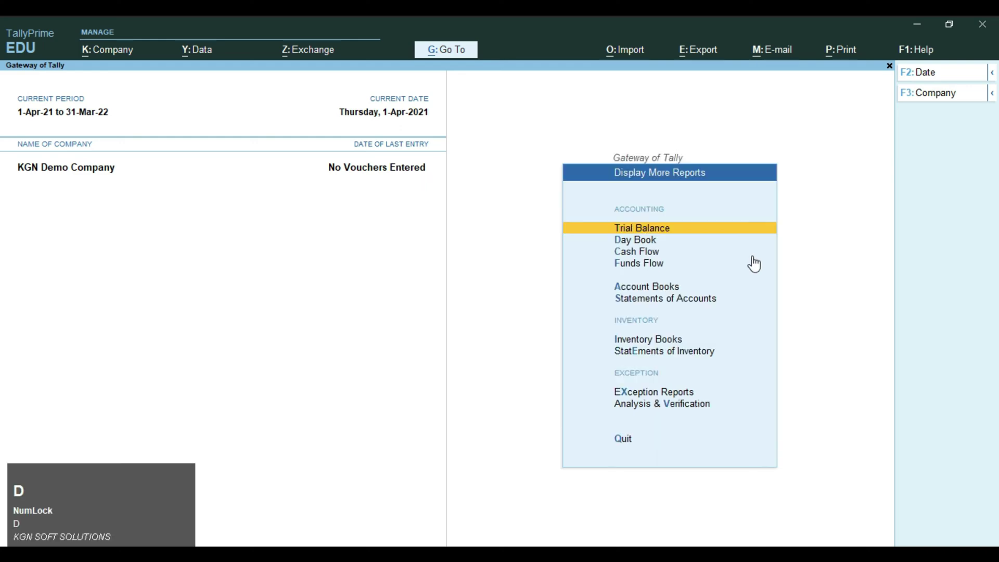
key("d")
key("alt")
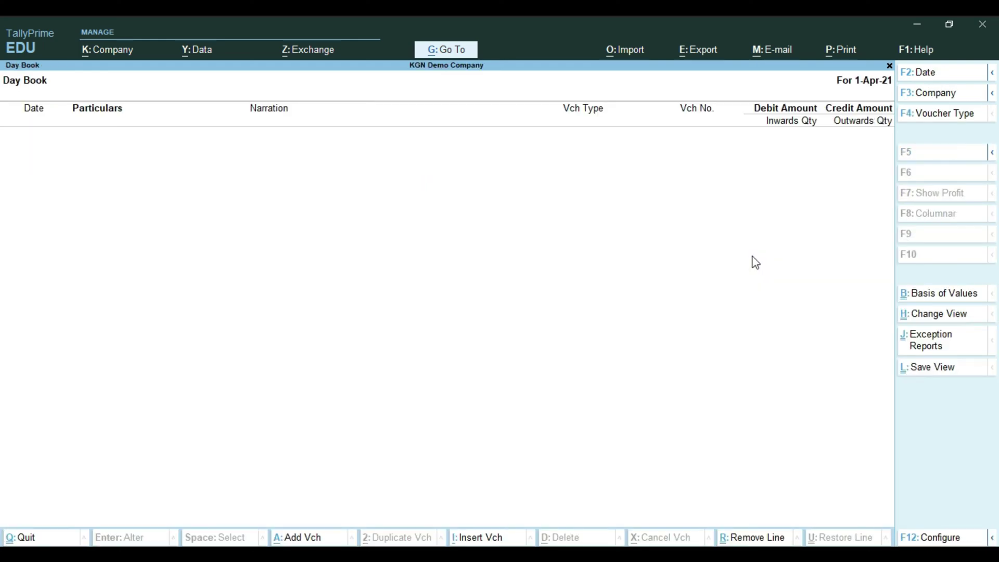
key("Escape")
key("Escape")
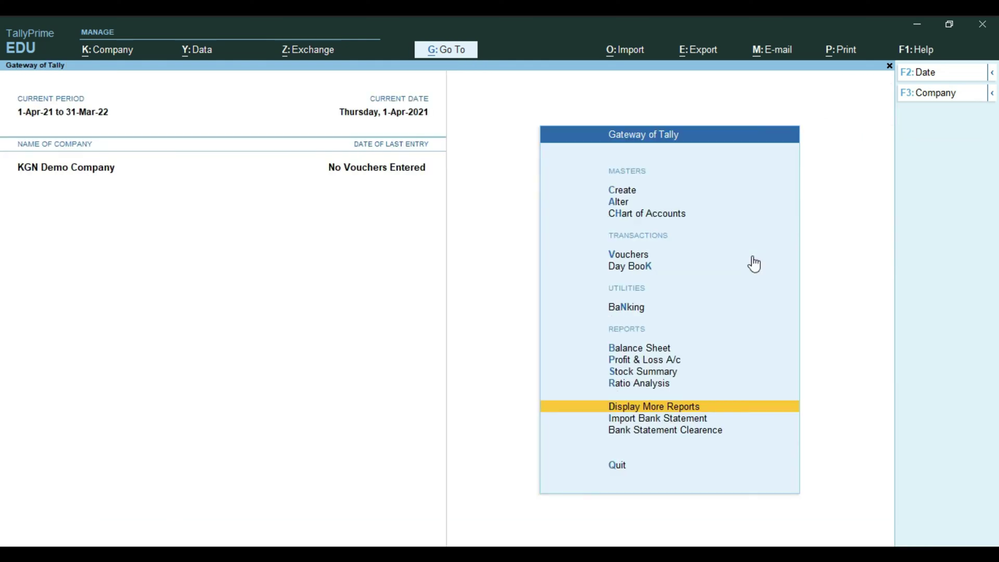
key("Escape")
key("n")
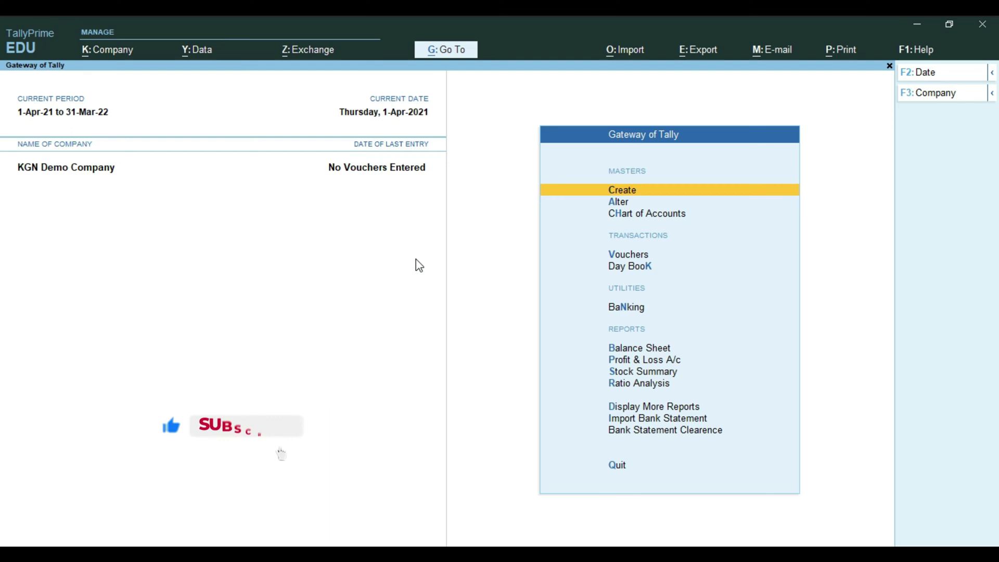
Look through the company's existing ledgers in the ledger alteration list and return to the Gateway of Tally.
key("Down")
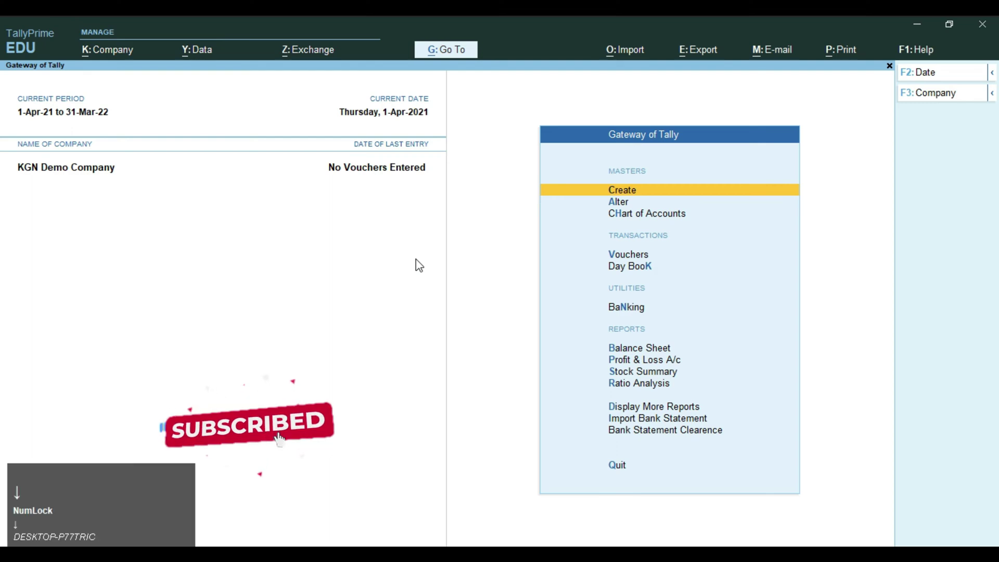
key("Return")
key("Down")
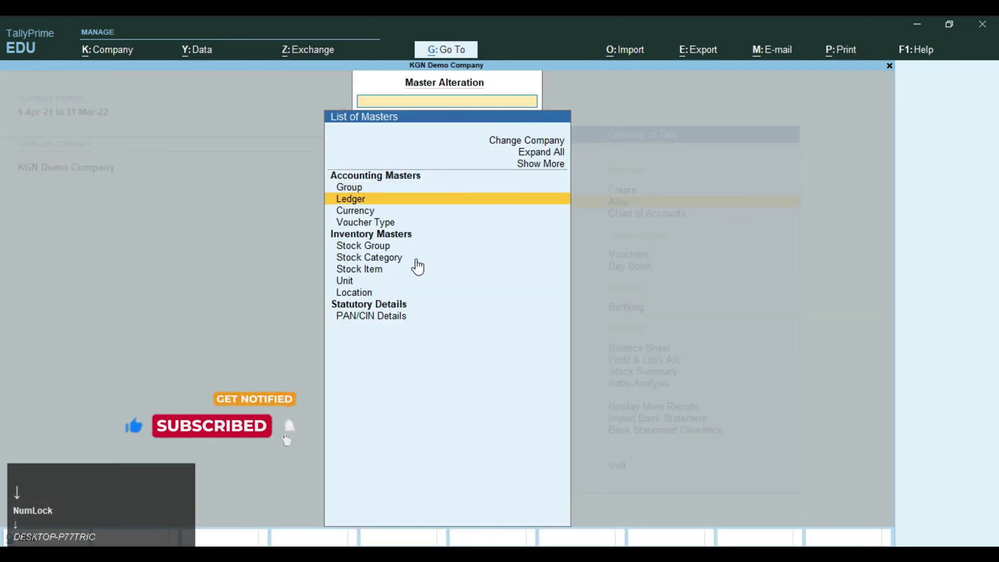
key("Return")
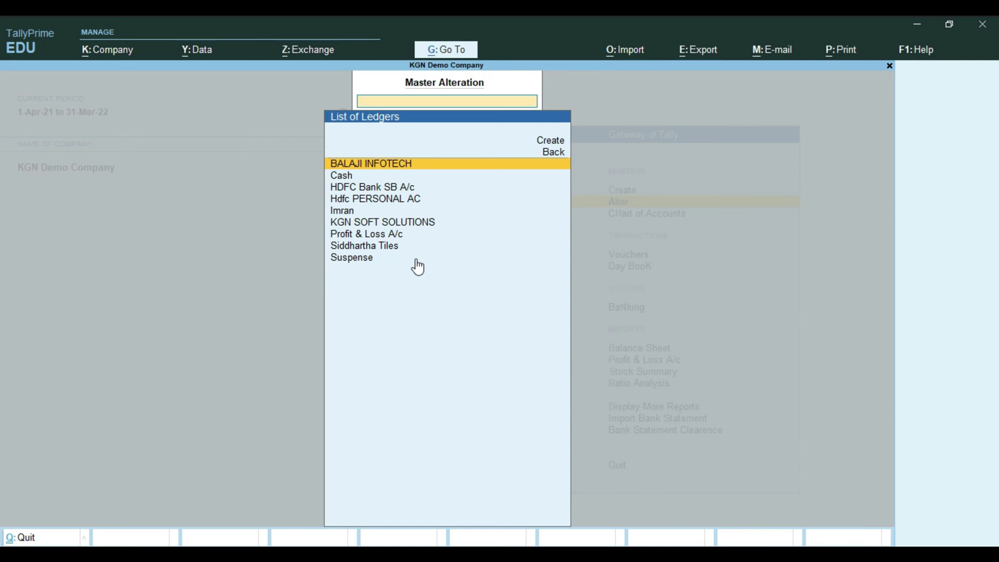
key("Down")
key("Down")
key("Down")
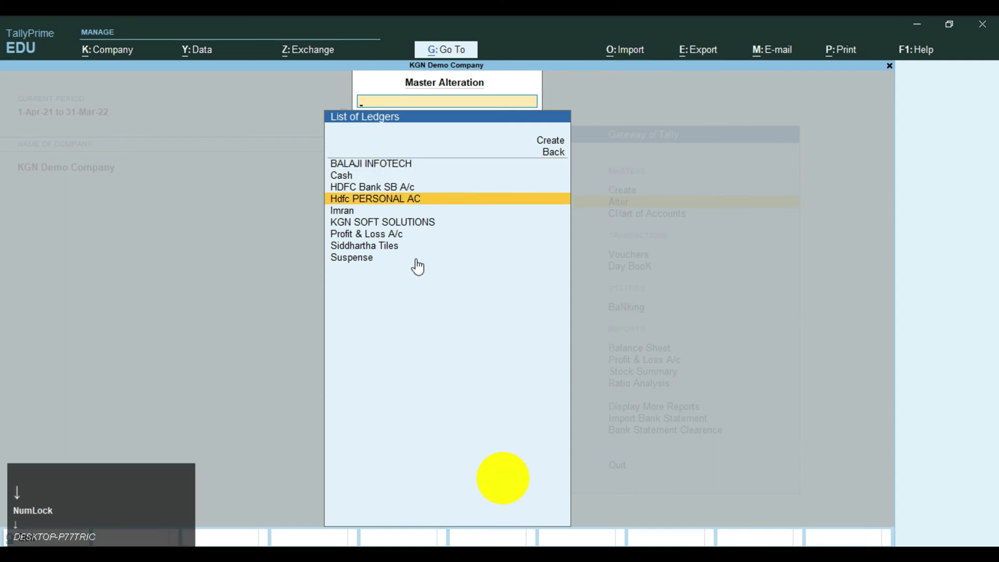
key("Down")
key("Down")
key("Down")
key("Down")
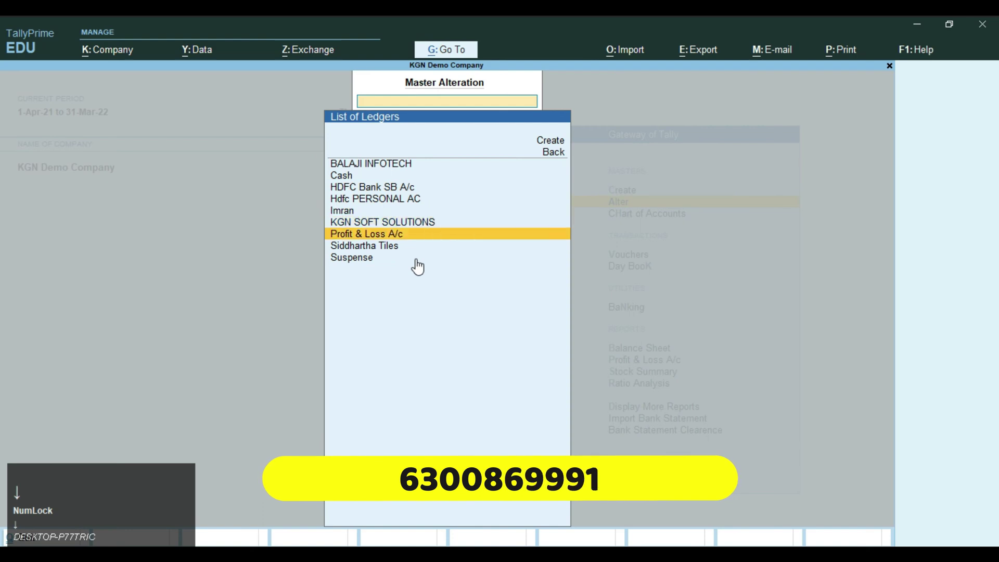
key("Down")
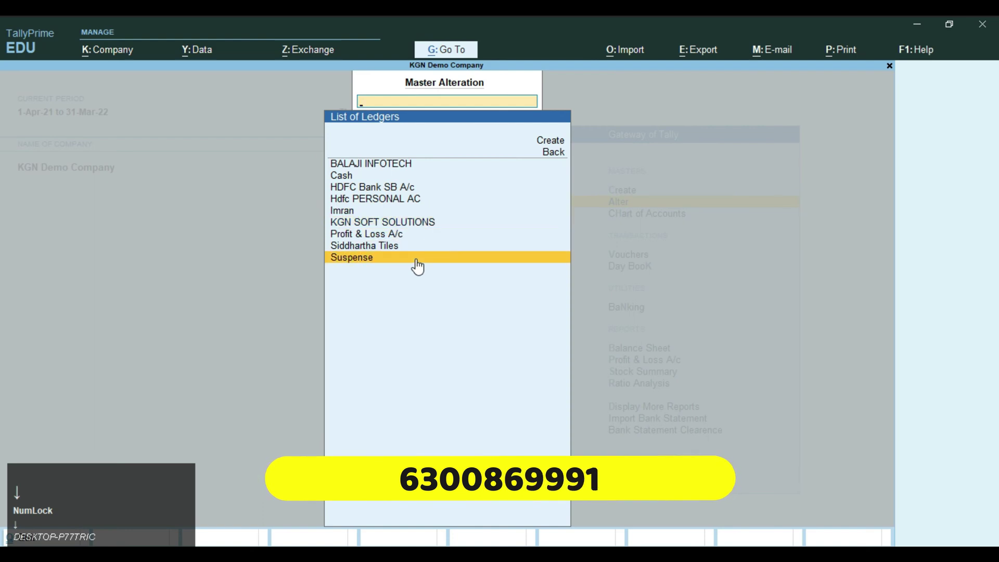
key("Escape")
key("Escape")
key("Escape")
key("Escape")
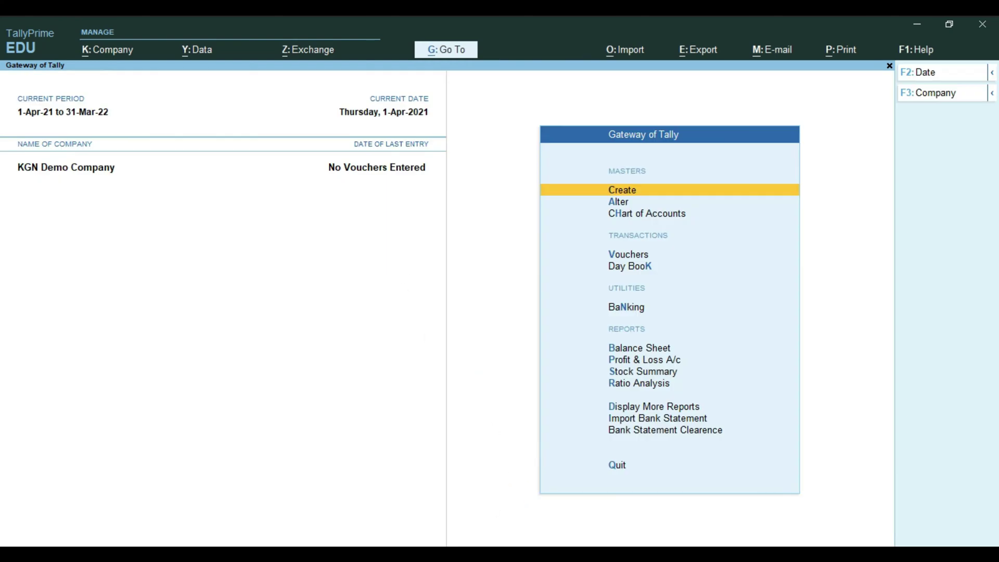
Switch to Excel and examine the HDFC bank statement's header details, column layout and transaction rows.
left_click(494, 554)
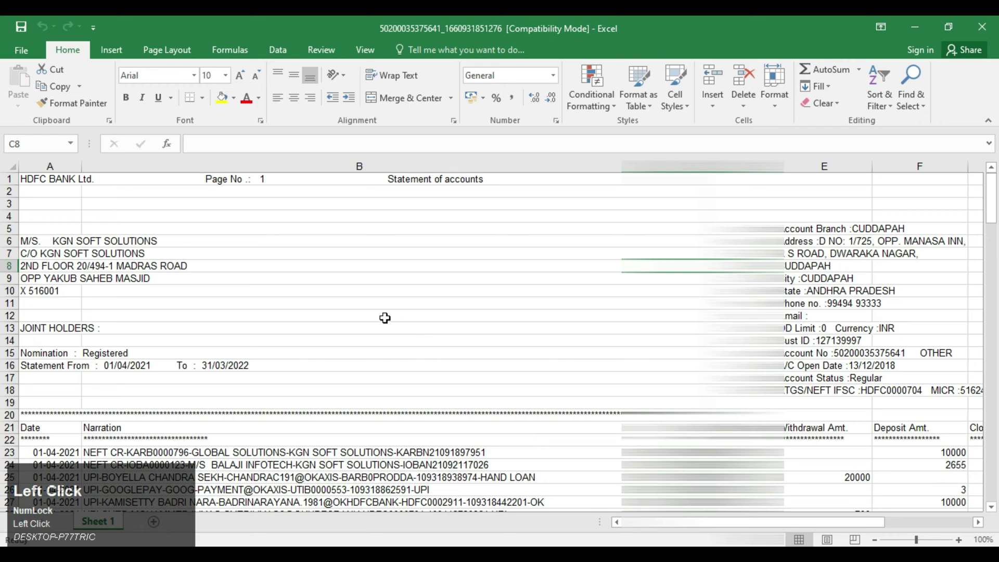
scroll(385, 317, "down", 6)
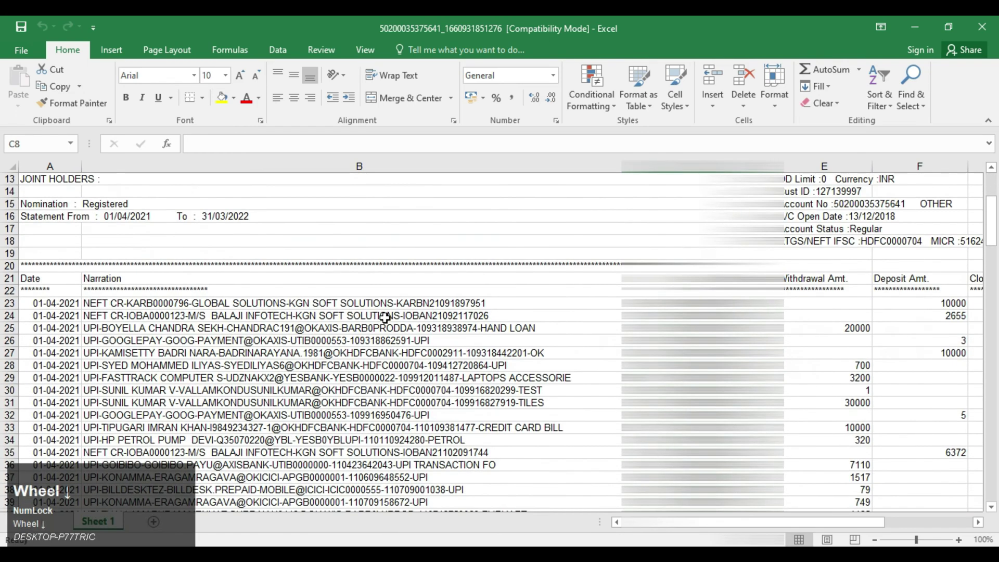
scroll(384, 317, "down", 1)
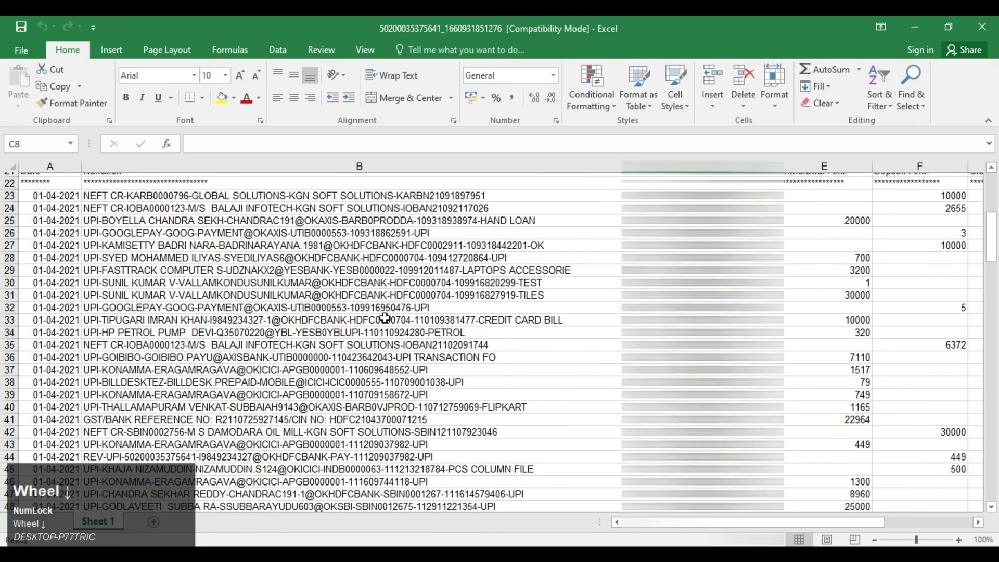
scroll(384, 318, "up", 8)
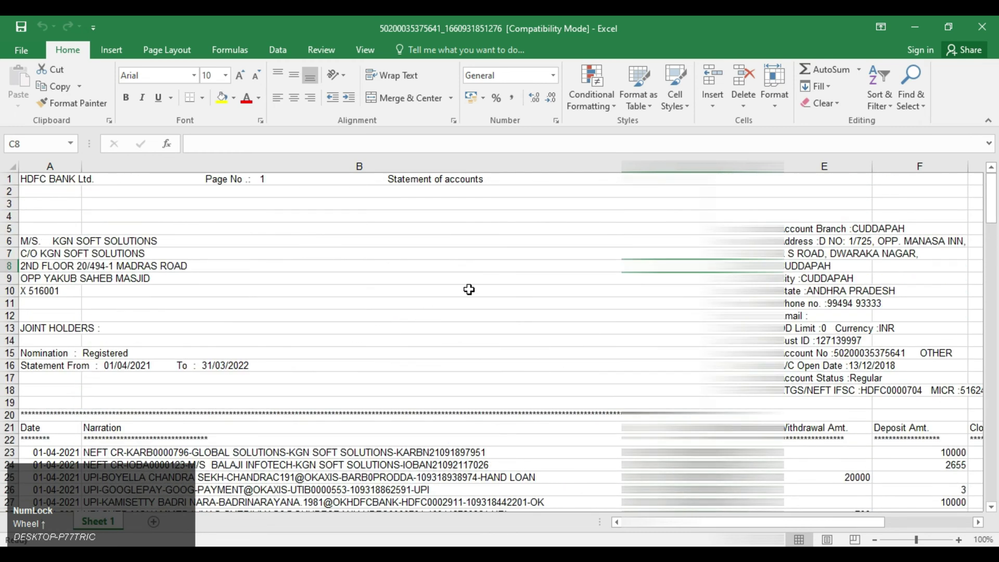
Switch back to TallyPrime and open the Hdfc PERSONAL AC ledger for alteration.
left_click(436, 396)
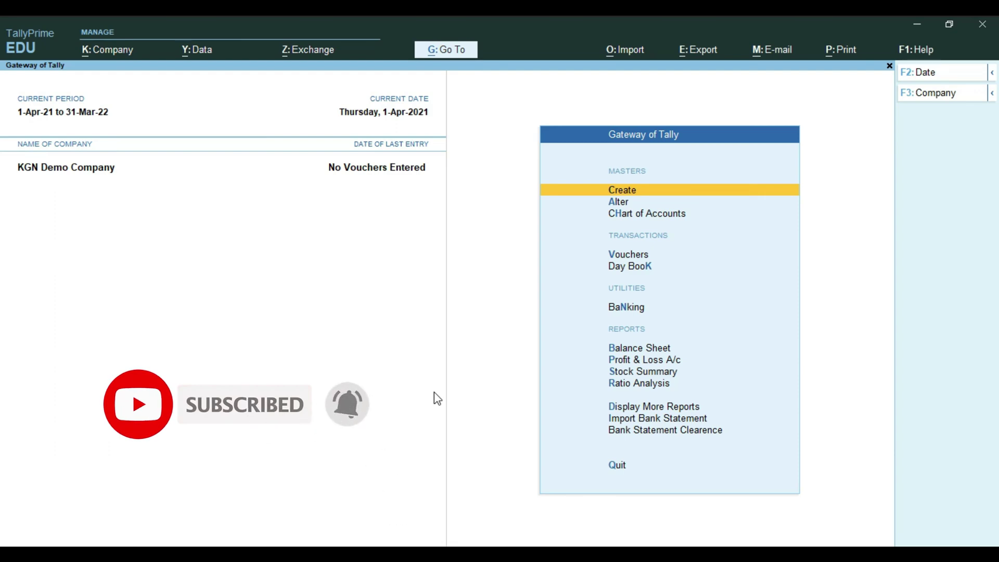
key("Down")
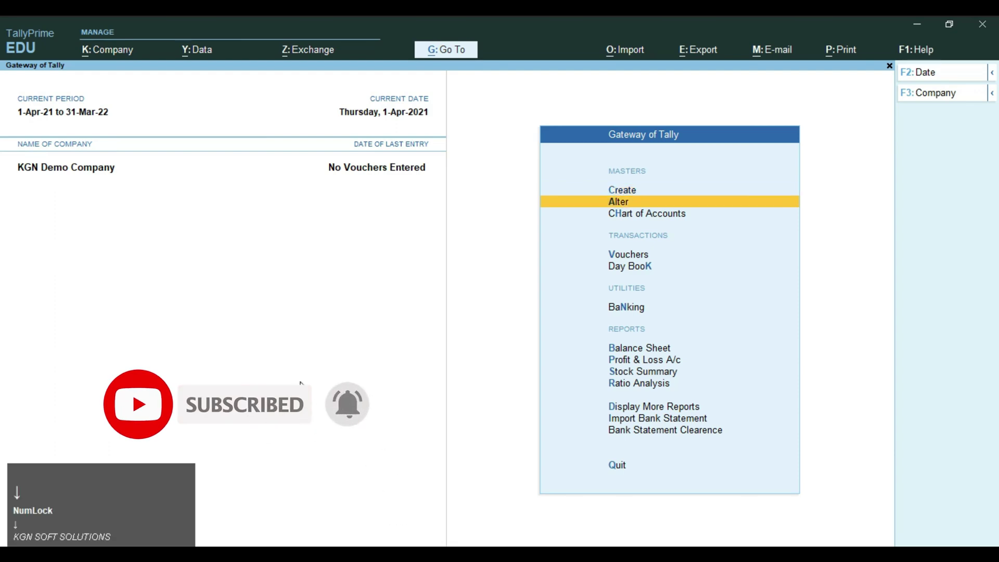
key("Return")
key("Down")
key("Return")
key("Down")
key("Down")
key("Down")
key("Return")
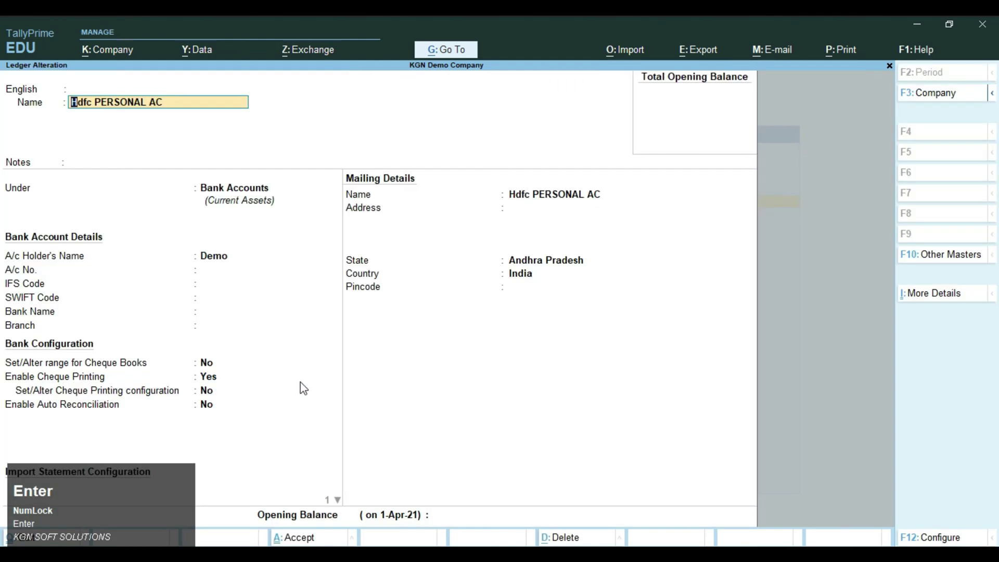
Set the ledger's bank name to Not Applicable and turn on Update Import Statement Info to open its configuration.
key("Return")
key("Return")
key("Return")
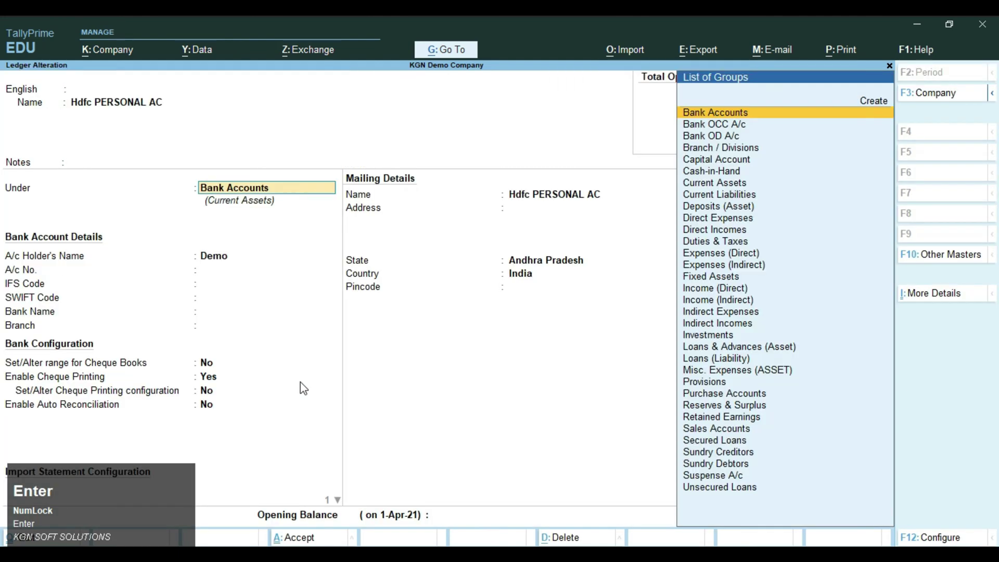
key("Return")
key("Return")
key("Return")
key("Return")
key("Return")
key("Return")
key("Return")
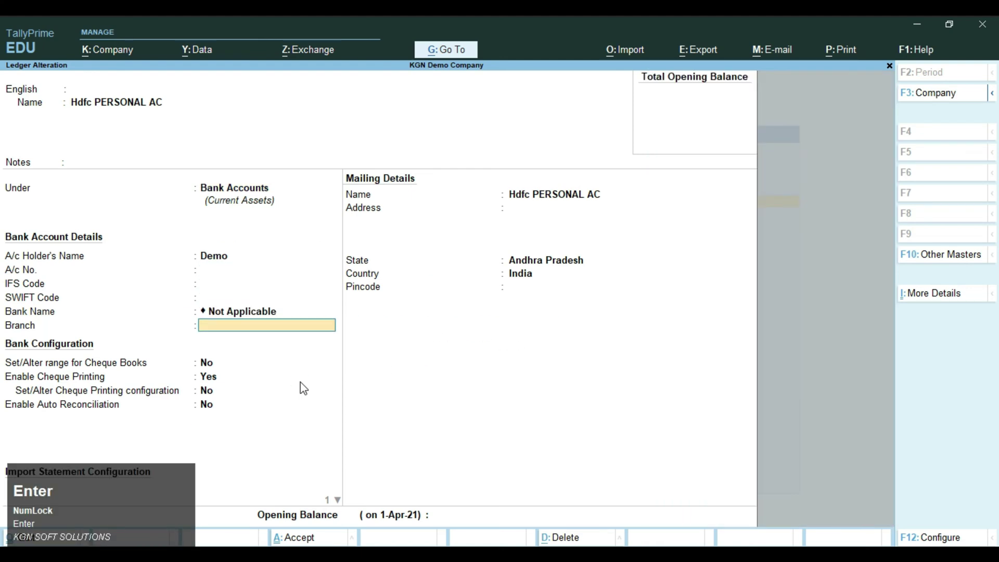
key("Return")
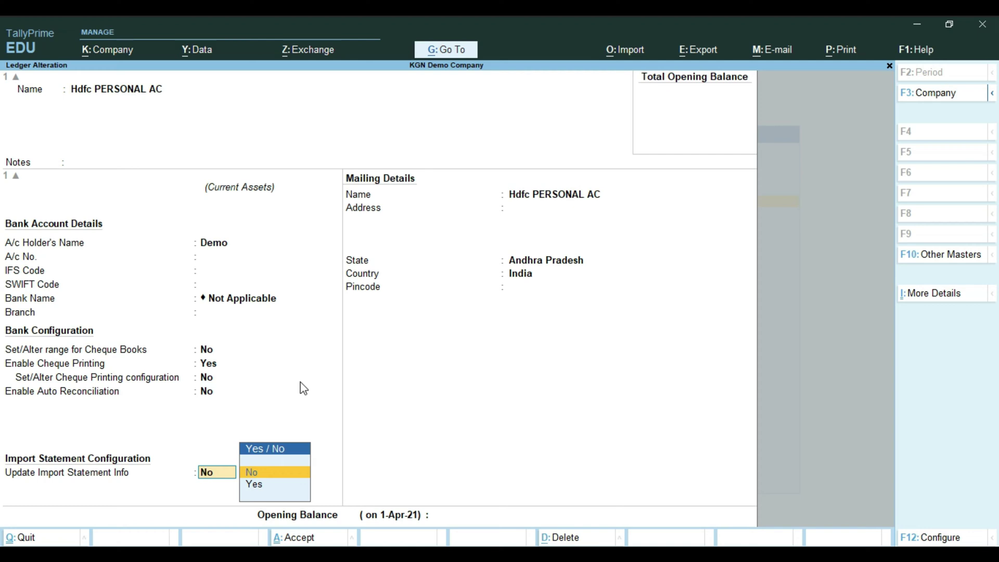
key("Down")
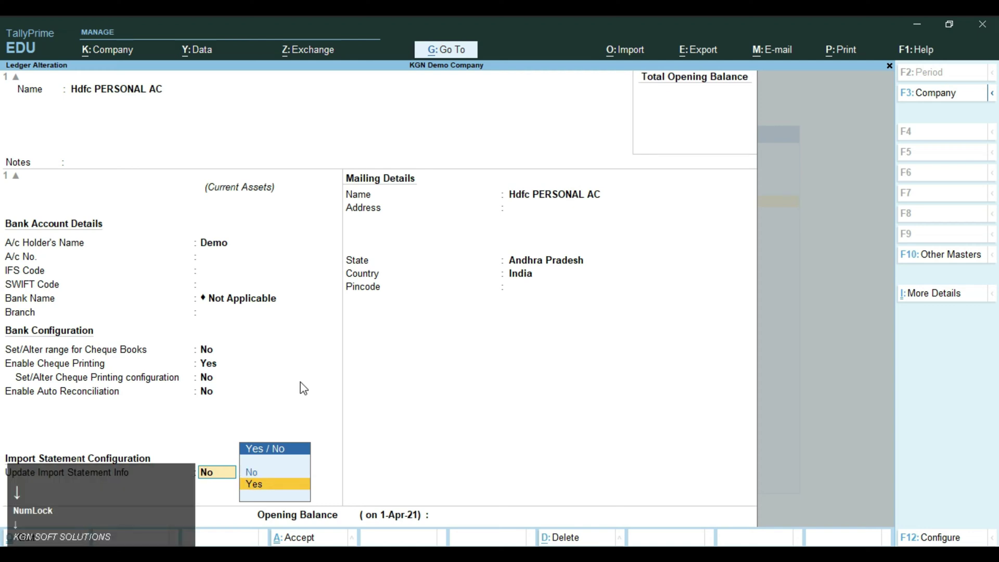
key("Return")
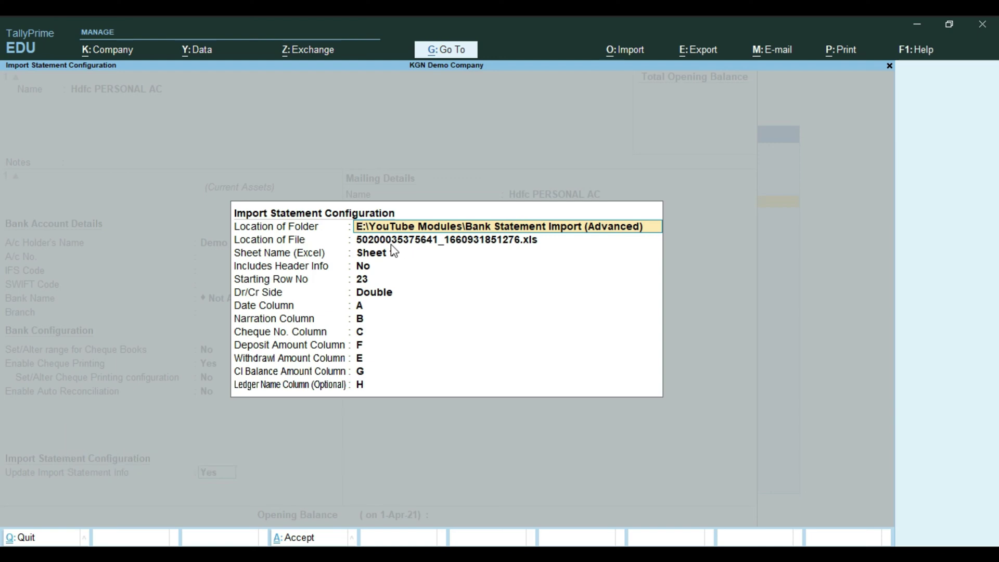
Accept the statement's folder and .xls file, and set the Excel sheet name to Sheet 1, matching the workbook's sheet.
key("Return")
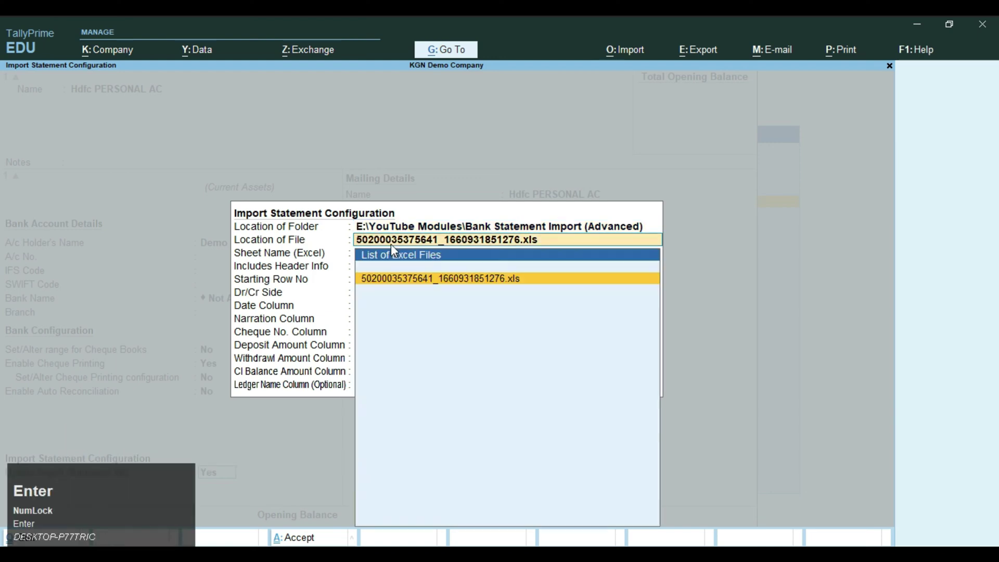
key("Return")
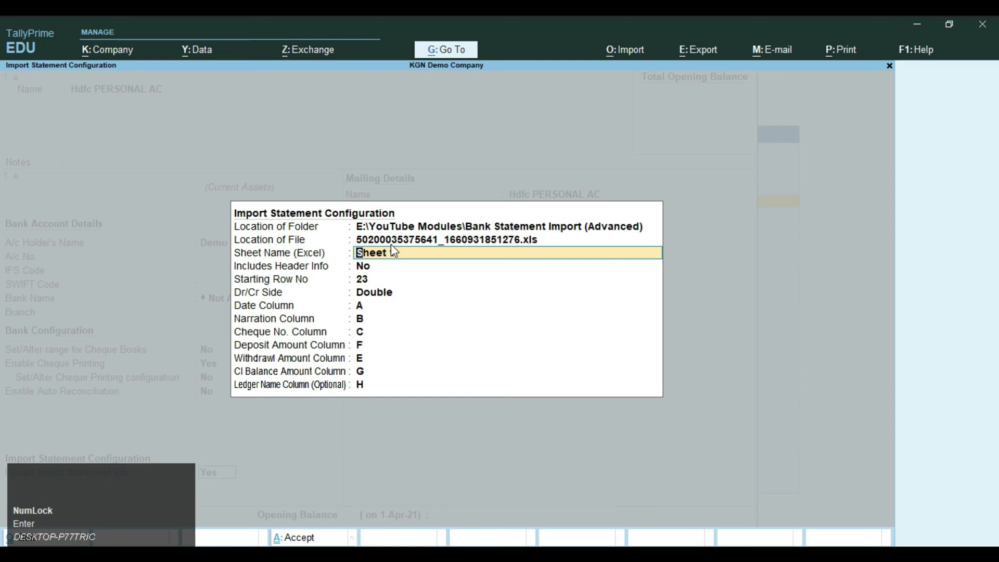
type("1")
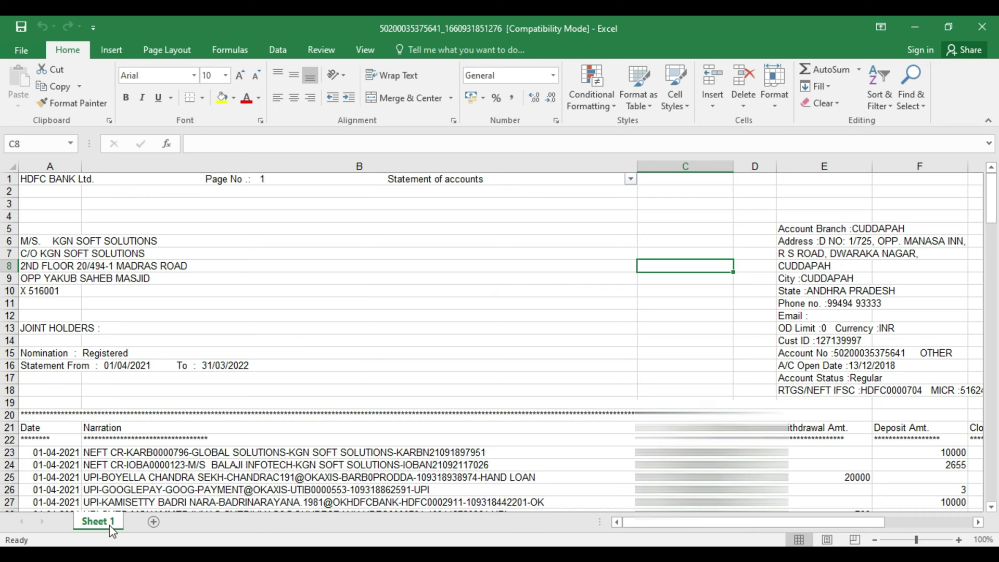
left_click(353, 542)
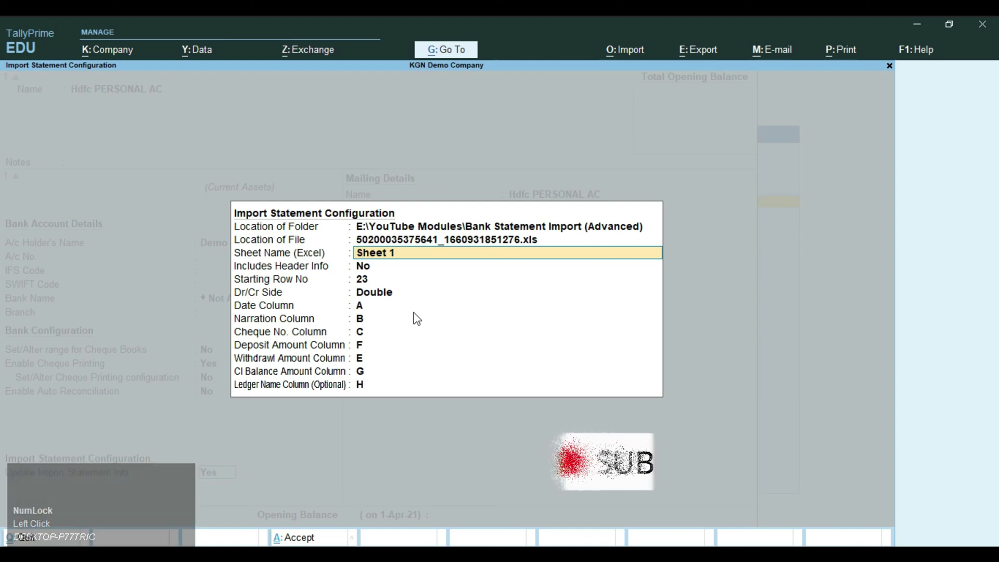
Keep Includes Header Info as No, check the first transaction row in Excel, and accept starting row 23 and Dr/Cr side Double.
key("Return")
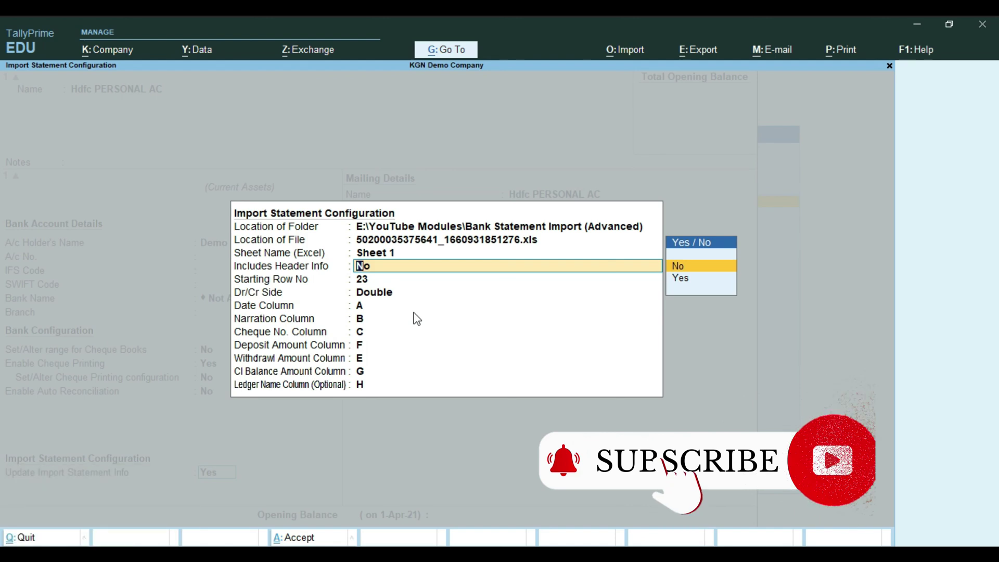
key("Return")
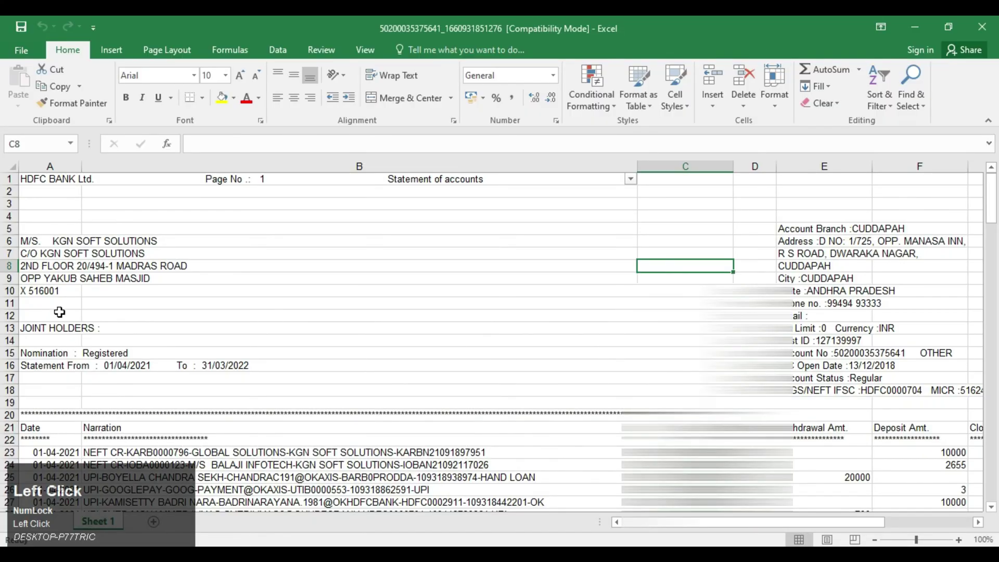
scroll(59, 311, "down", 4)
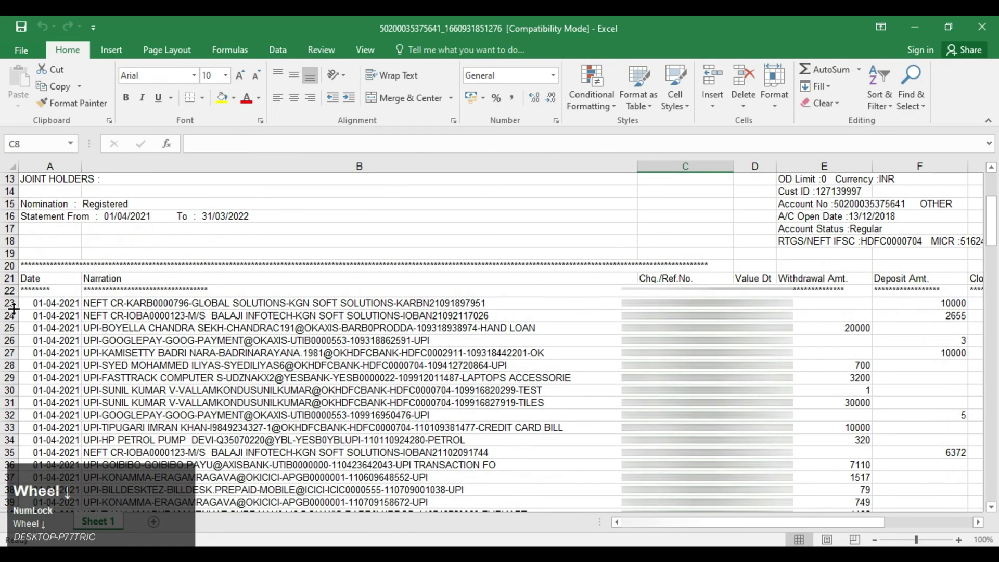
left_click(7, 303)
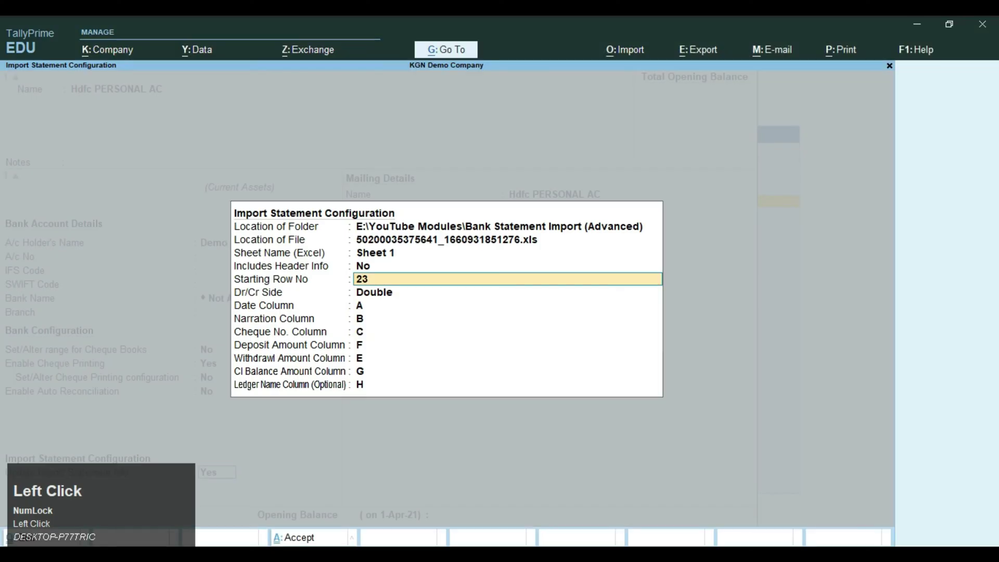
key("Return")
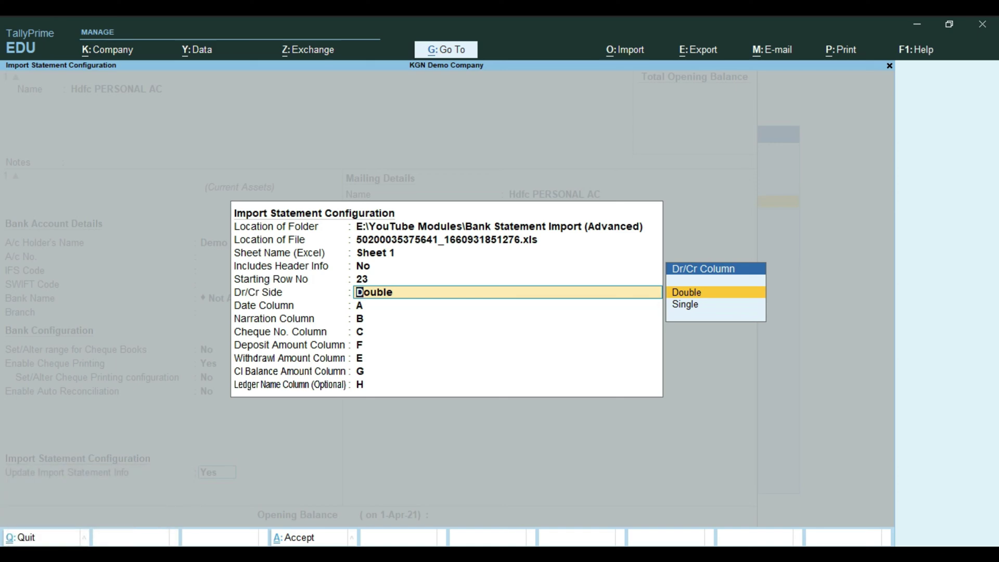
key("Return")
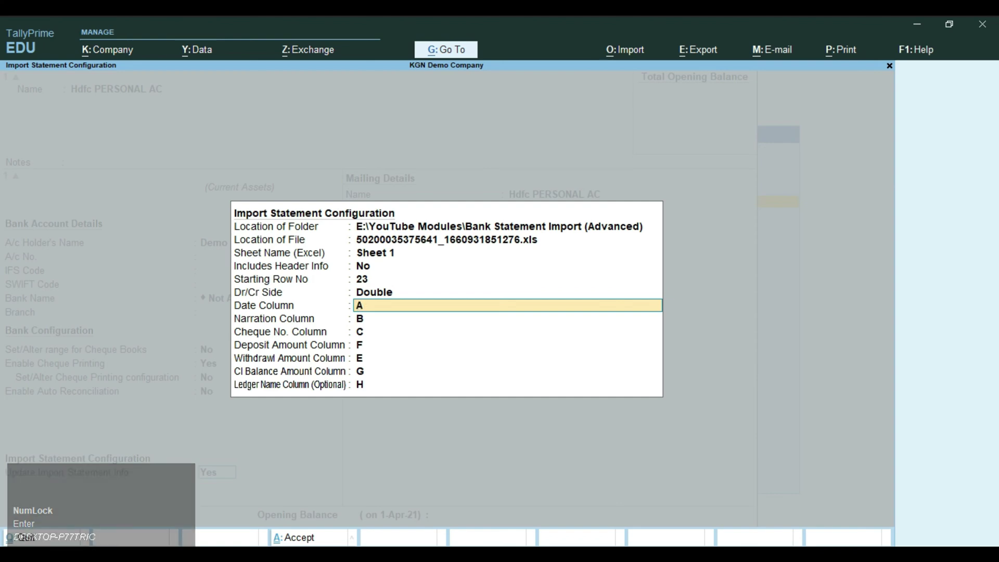
Check the statement's column heading row and date column A in Excel, and return to the import configuration in TallyPrime.
left_click(80, 304)
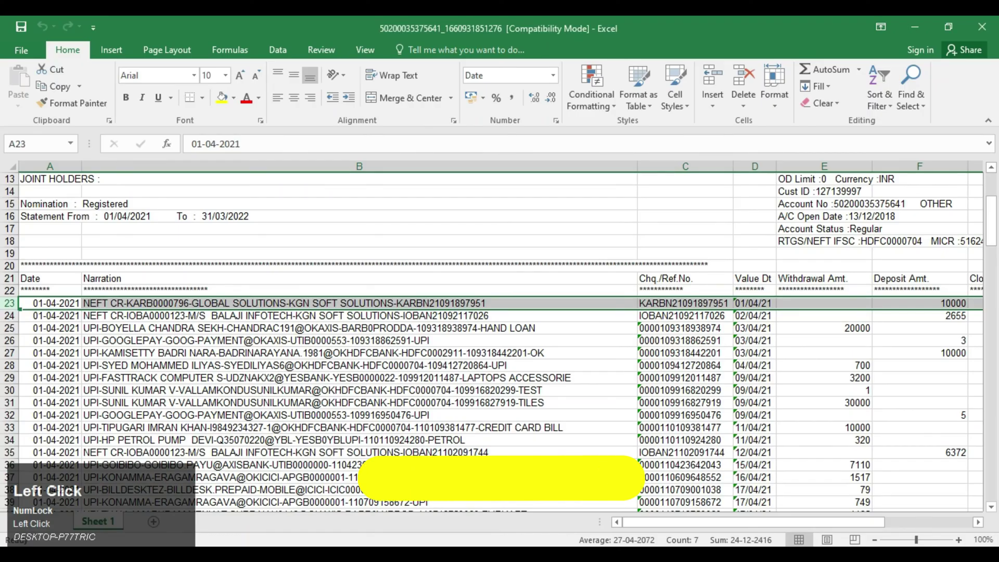
scroll(81, 304, "up", 4)
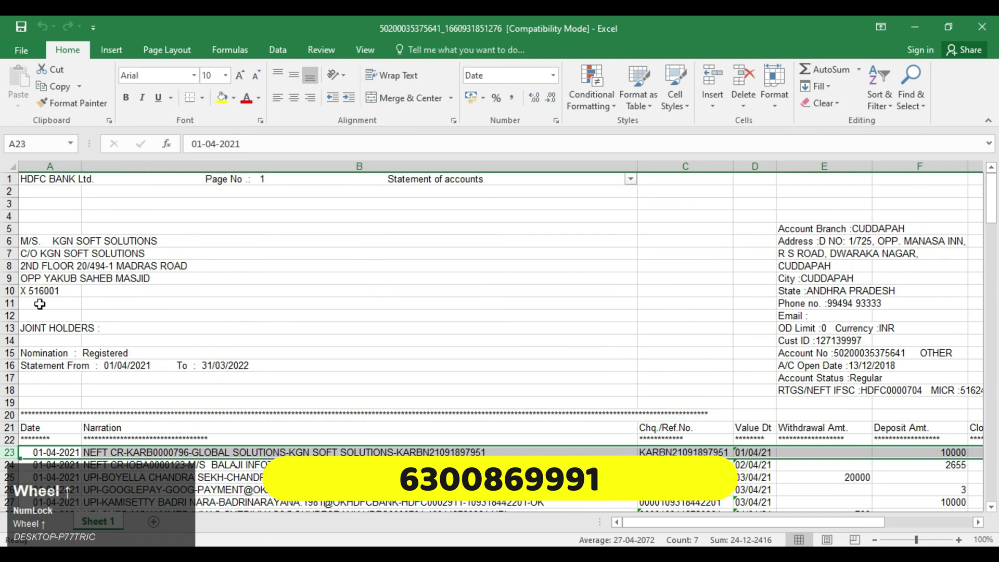
left_click(10, 427)
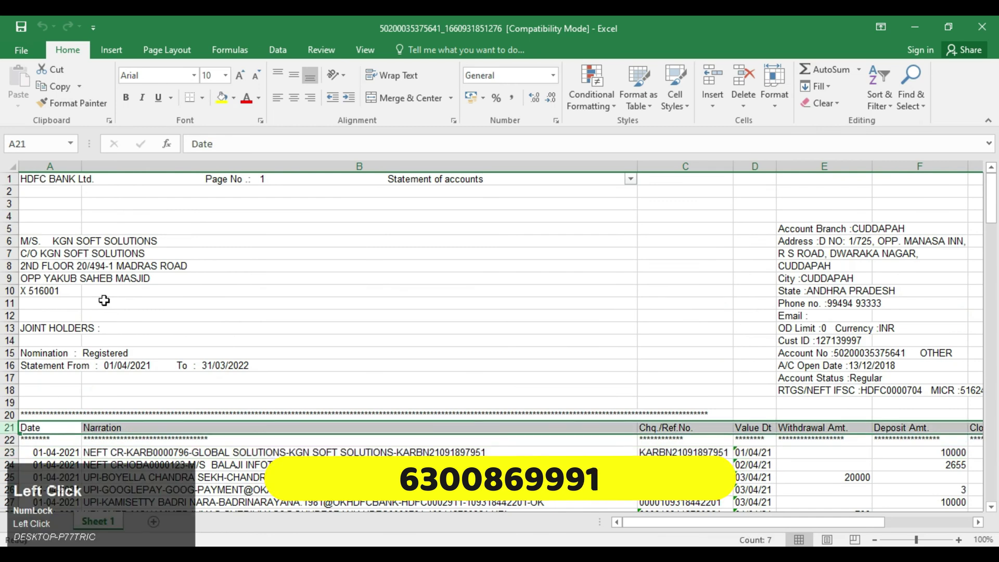
left_click(52, 166)
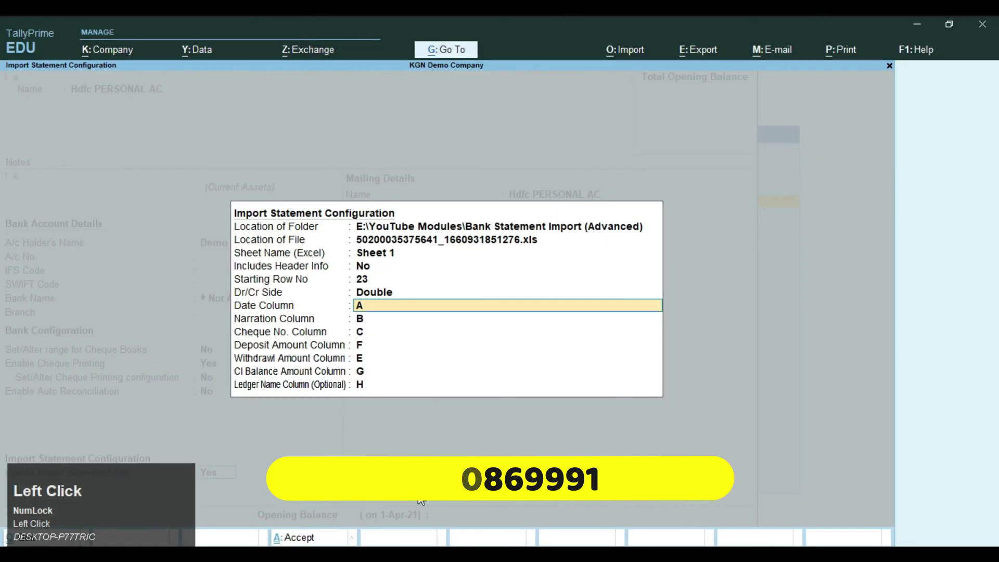
key("alt+Tab")
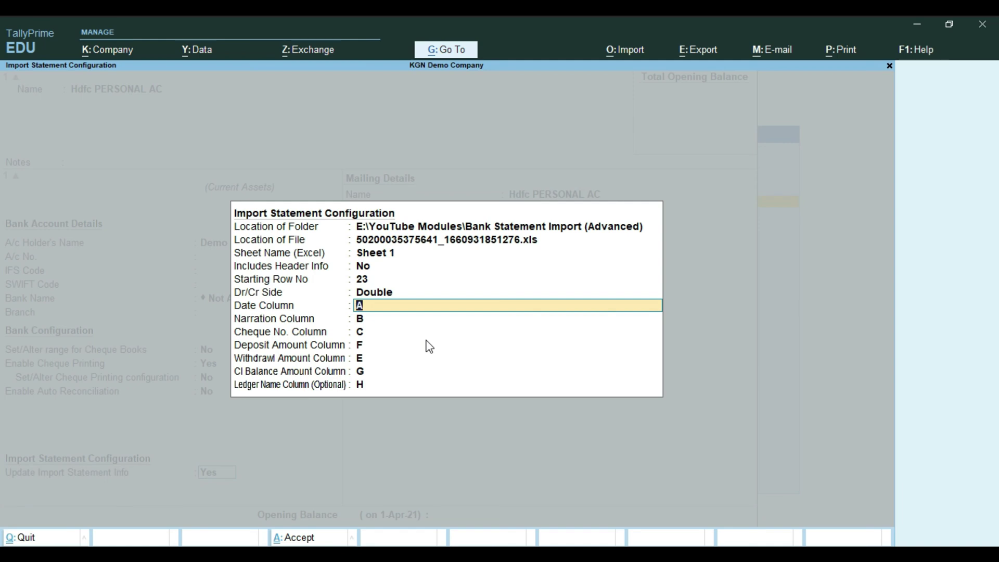
Accept the column mapping: date A, narration B, cheque number C, deposit F, withdrawal E, closing balance G and ledger name H.
key("Return")
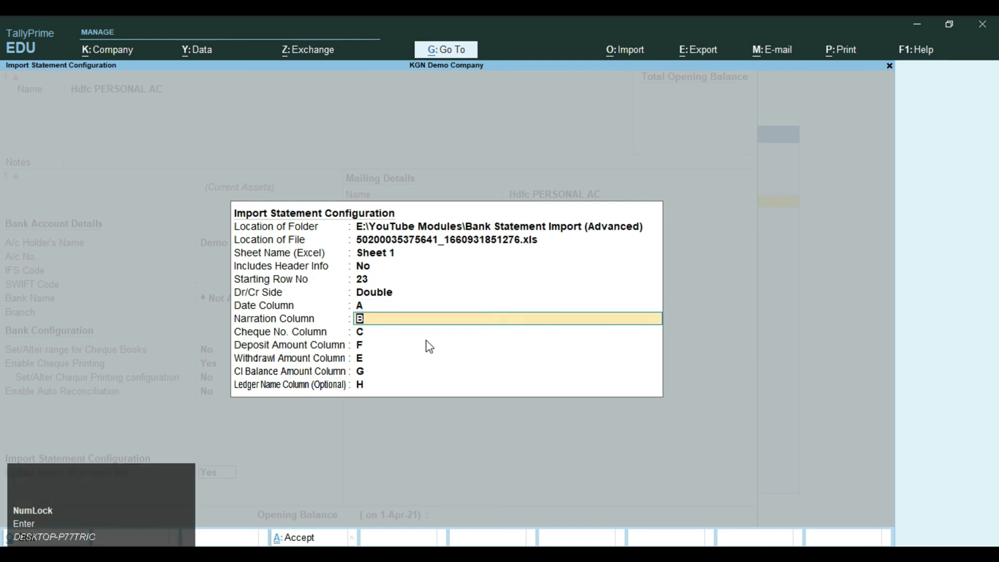
key("Return")
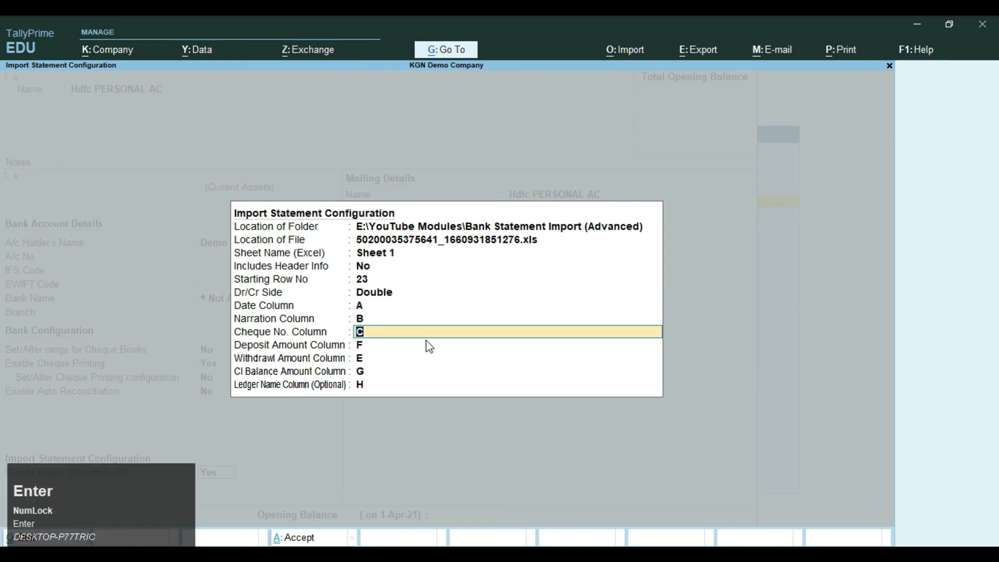
key("Return")
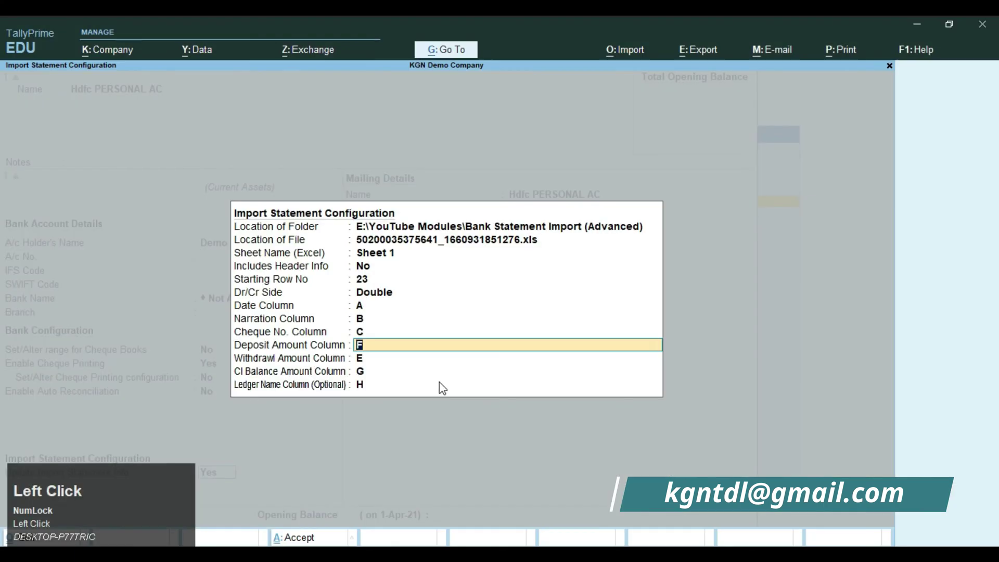
key("Return")
key("Return")
key("Return")
key("Return")
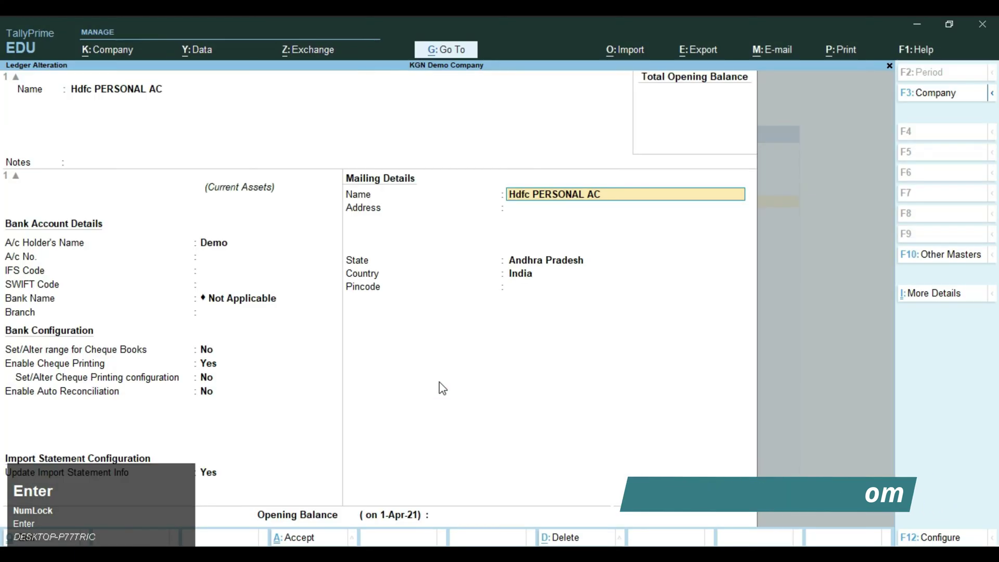
Accept the mailing details as they are, save the Hdfc PERSONAL AC ledger and return to the Gateway of Tally.
key("Return")
key("Return")
key("Return")
key("Return")
key("Return")
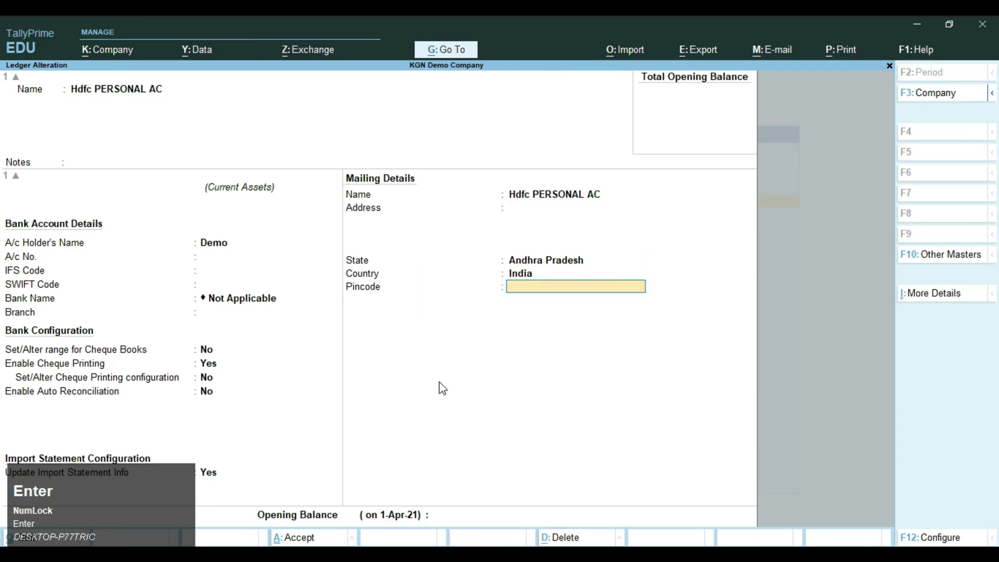
key("Return")
key("Return")
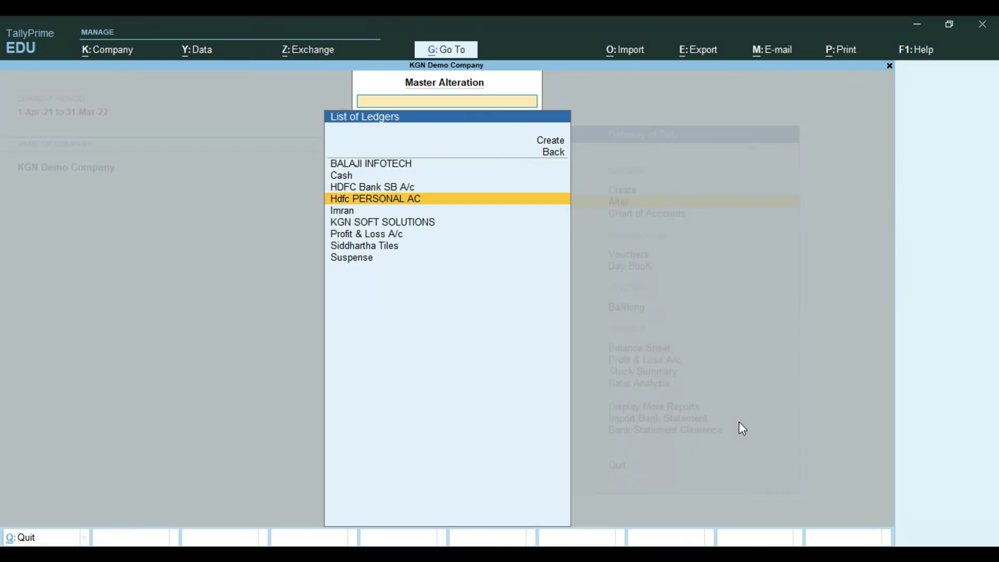
key("Escape")
key("Escape")
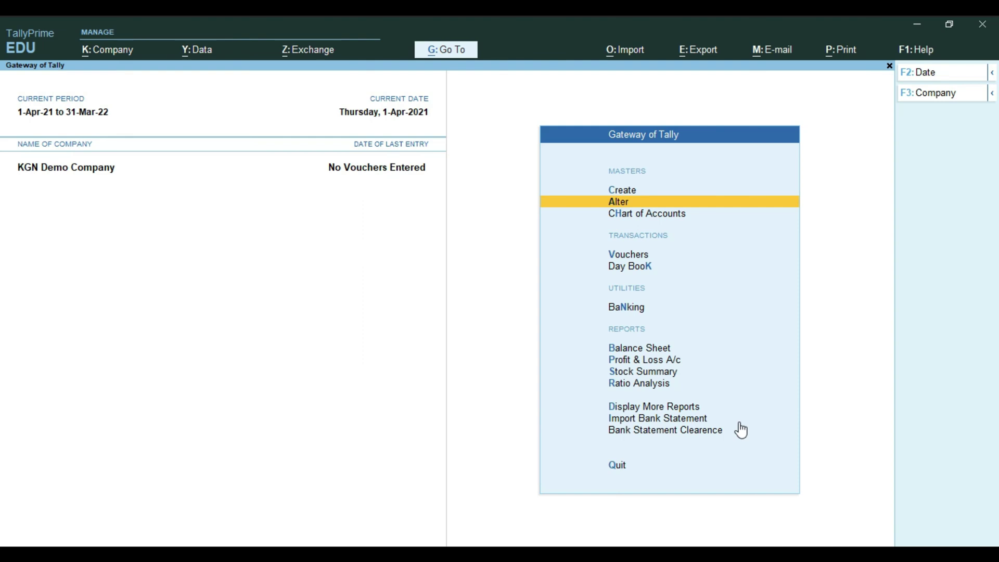
Import the bank statement for the Hdfc PERSONAL AC ledger from its configured folder and .xls file, confirming the import.
key("Up")
key("Up")
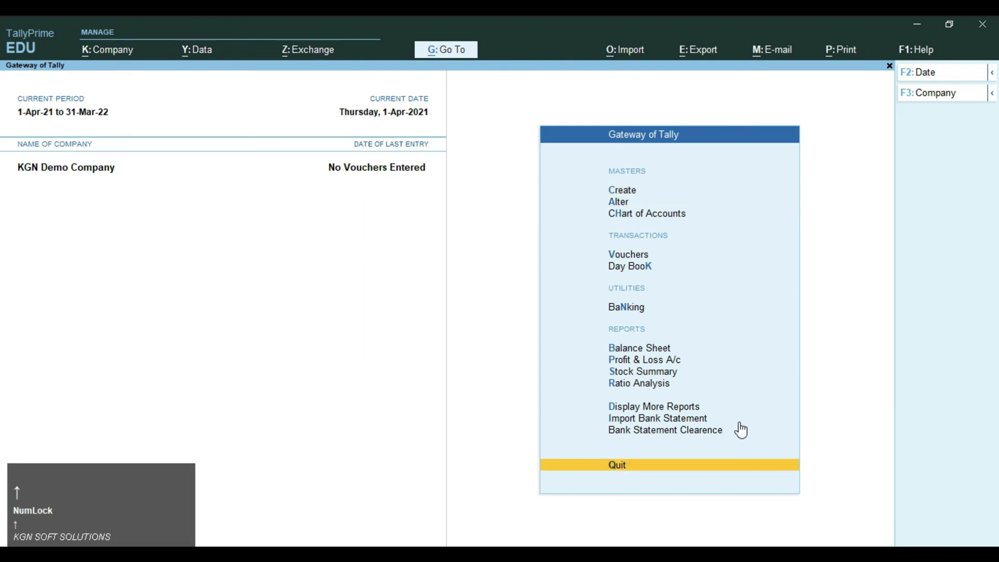
key("Up")
key("Up")
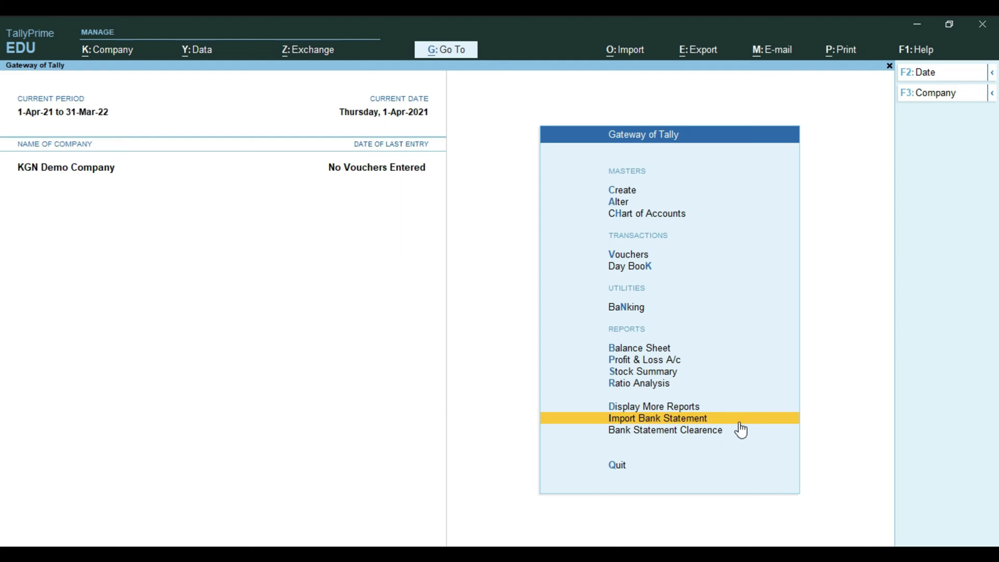
key("Return")
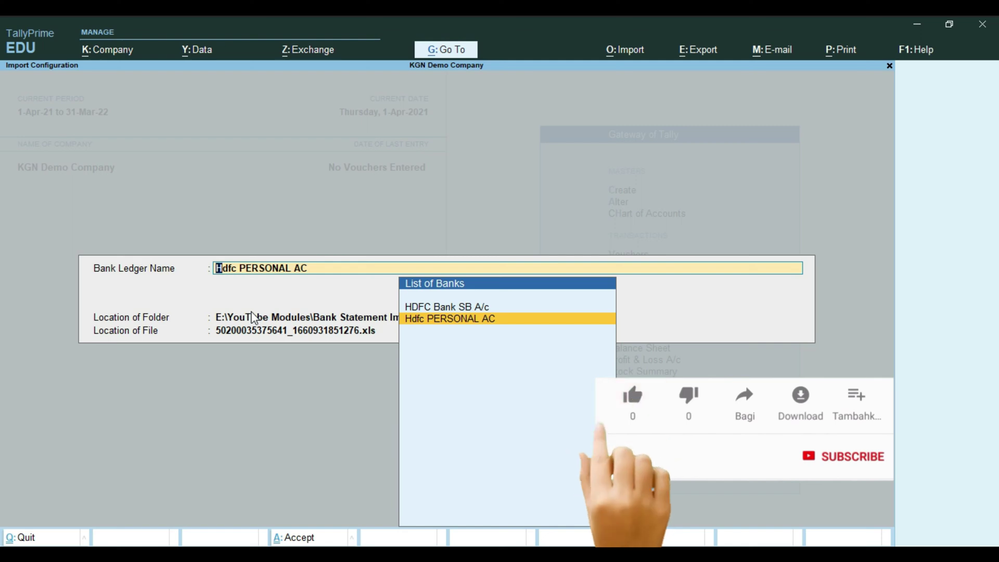
key("Return")
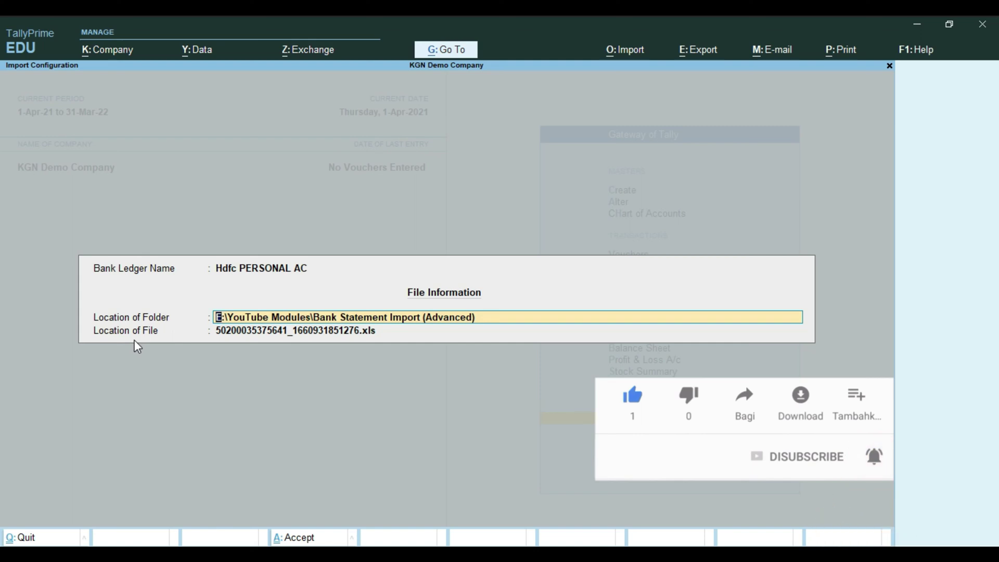
key("Return")
key("Return")
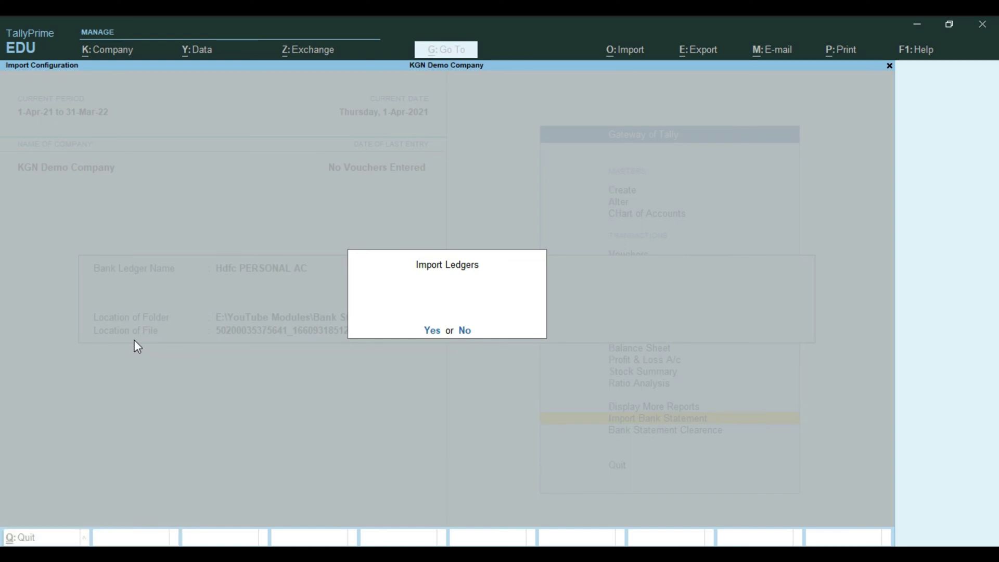
key("y")
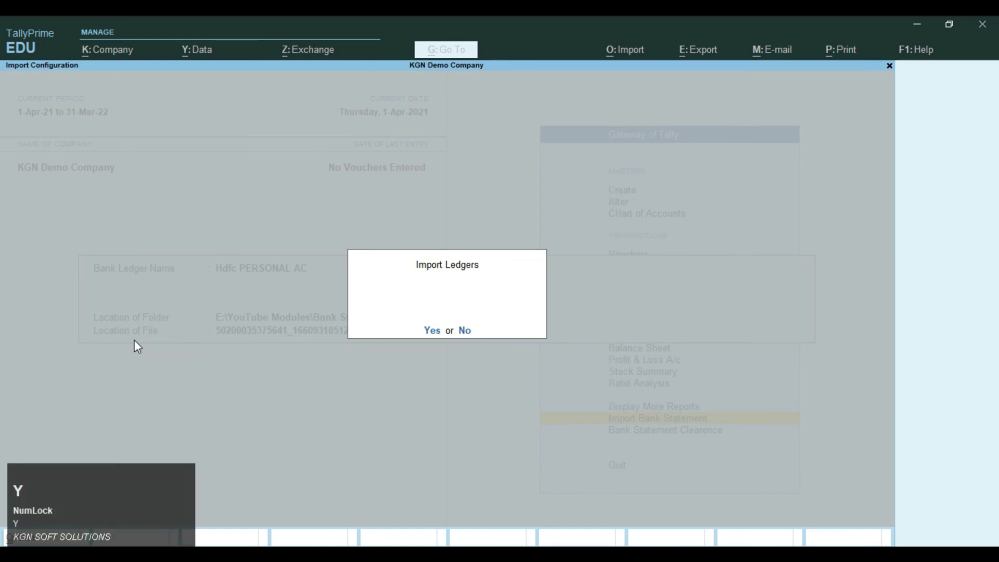
key("Return")
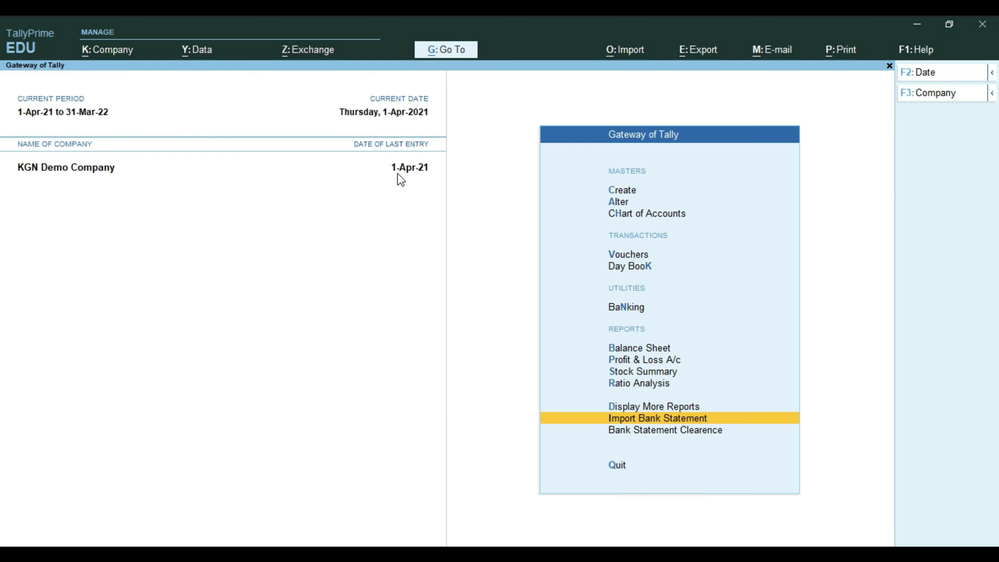
Open the Day Book, inspect the first imported payment voucher, and return to the Gateway of Tally without altering it.
key("d")
key("d")
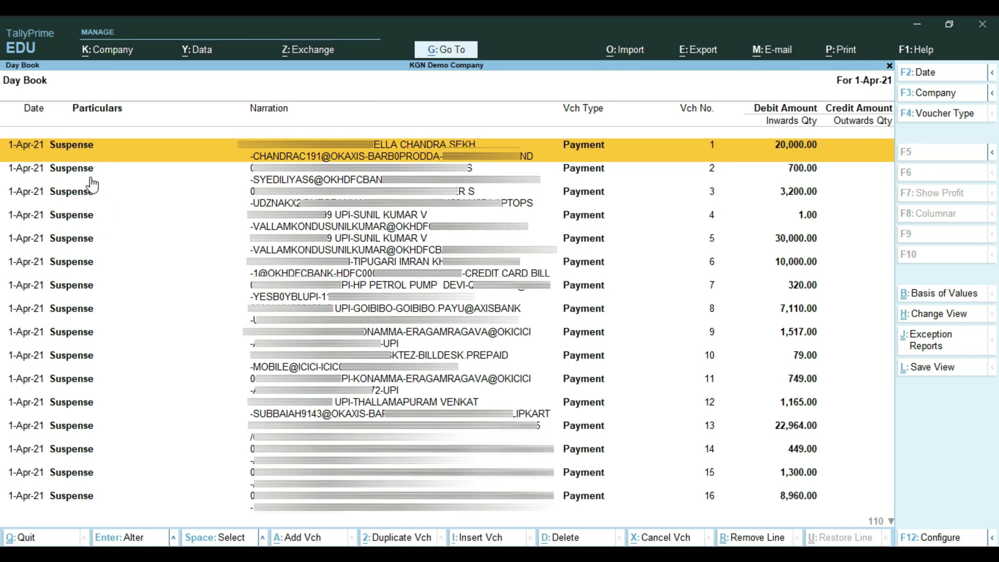
key("Return")
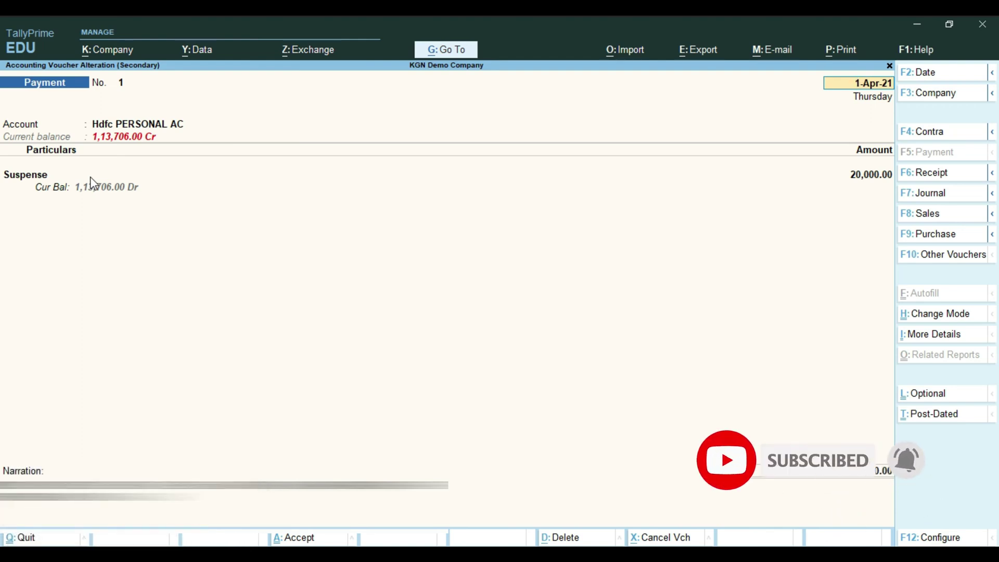
key("Escape")
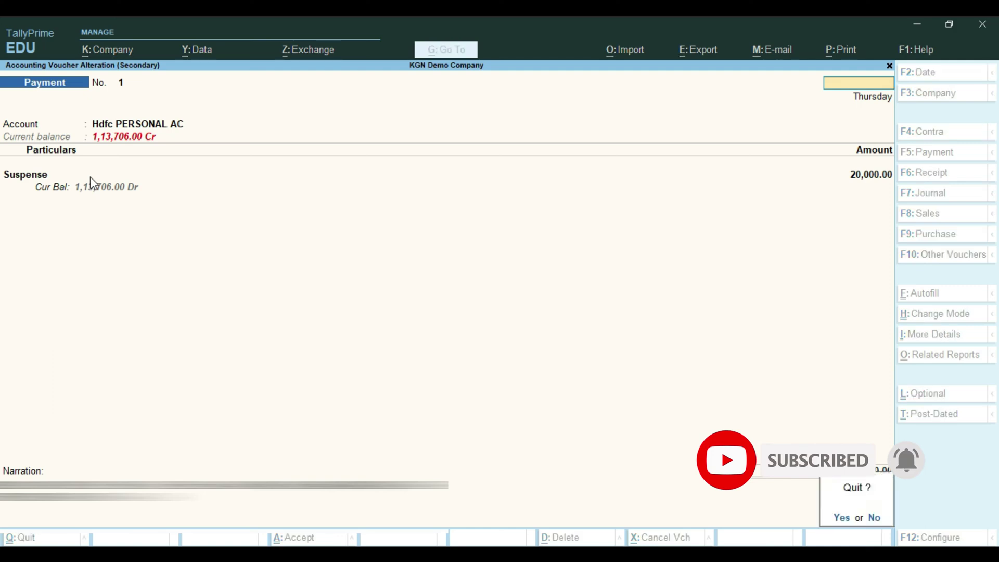
key("y")
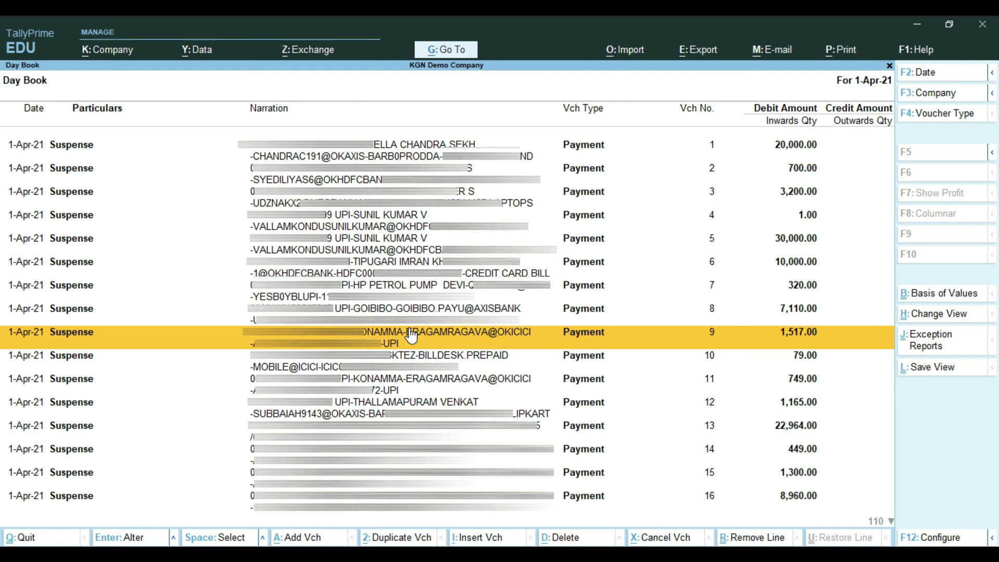
key("Escape")
key("Escape")
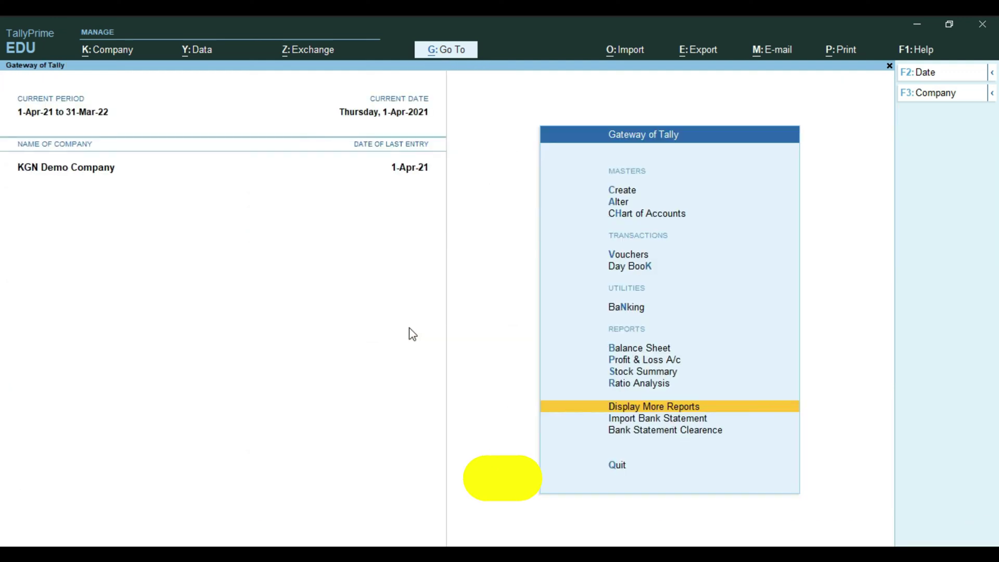
Open Bank Statement Clearence for the Suspense ledger.
key("Down")
key("Down")
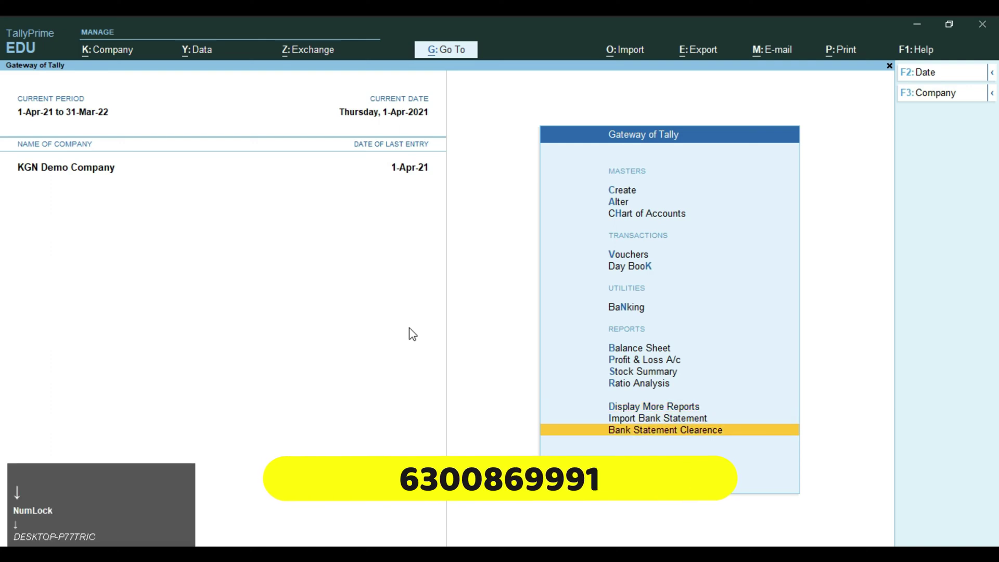
key("Return")
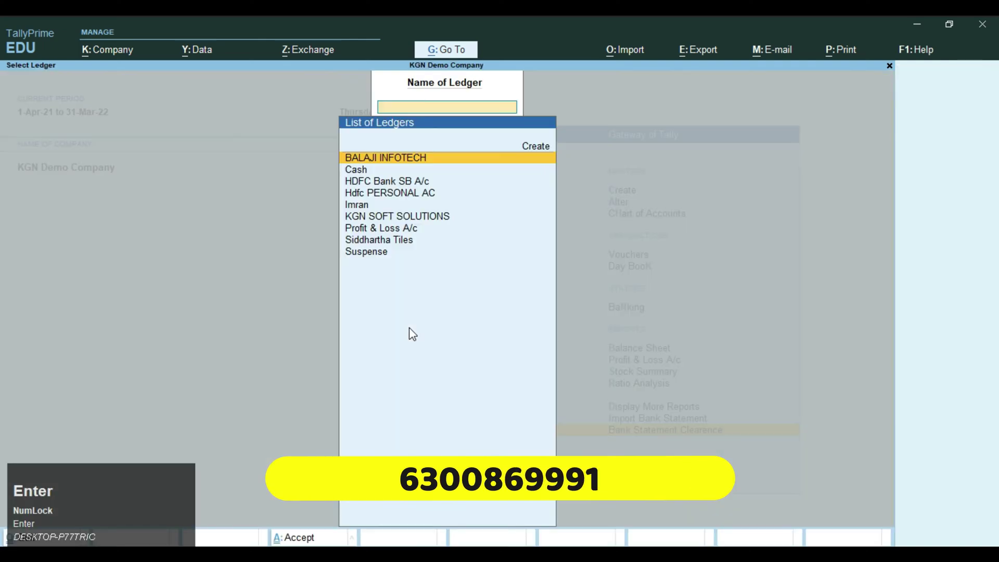
key("Down")
key("Down")
key("Down")
key("Down")
key("Down")
key("Down")
key("Down")
key("Down")
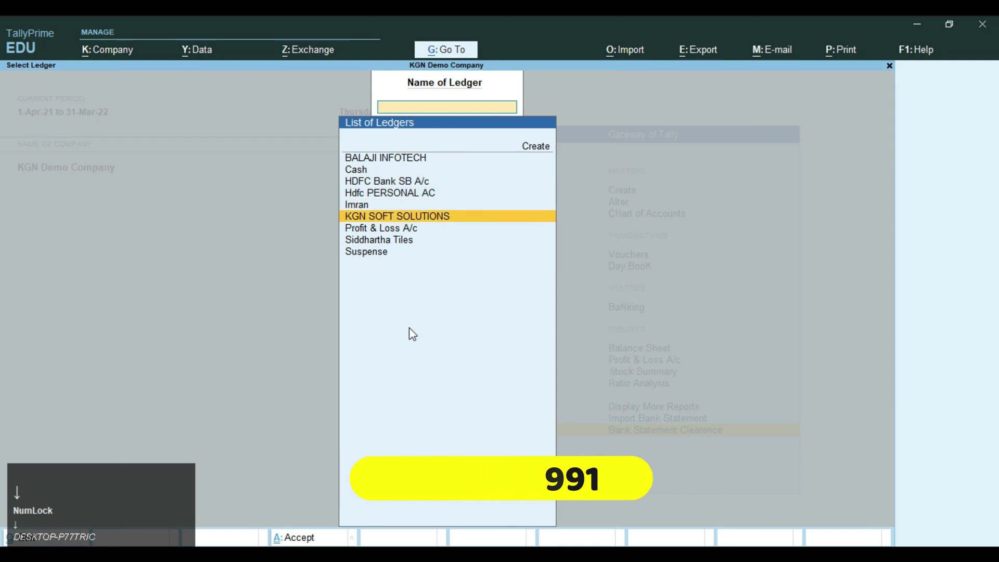
key("Return")
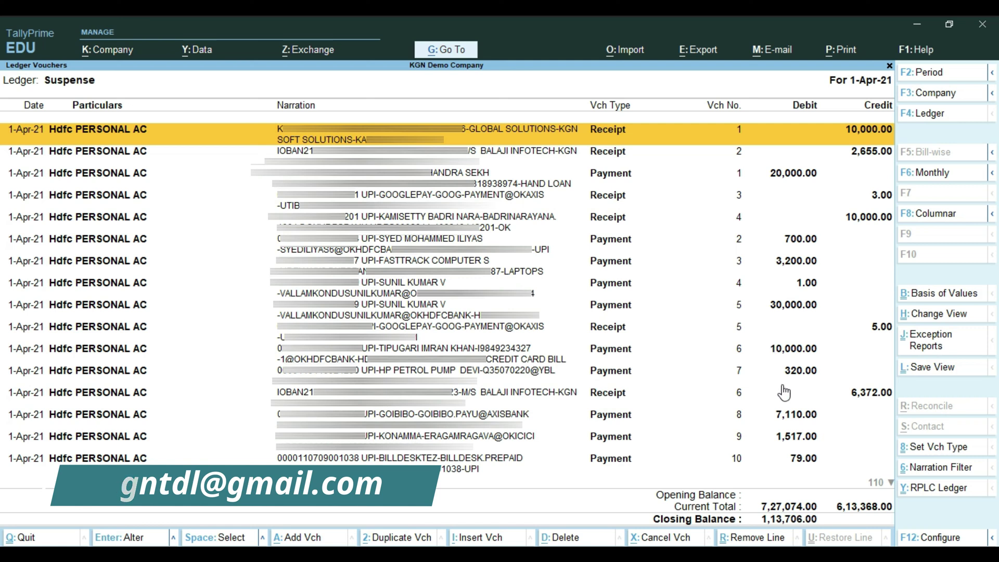
Filter the Suspense ledger vouchers to those whose narration contains "Kgn Soft Solutions".
left_click(945, 468)
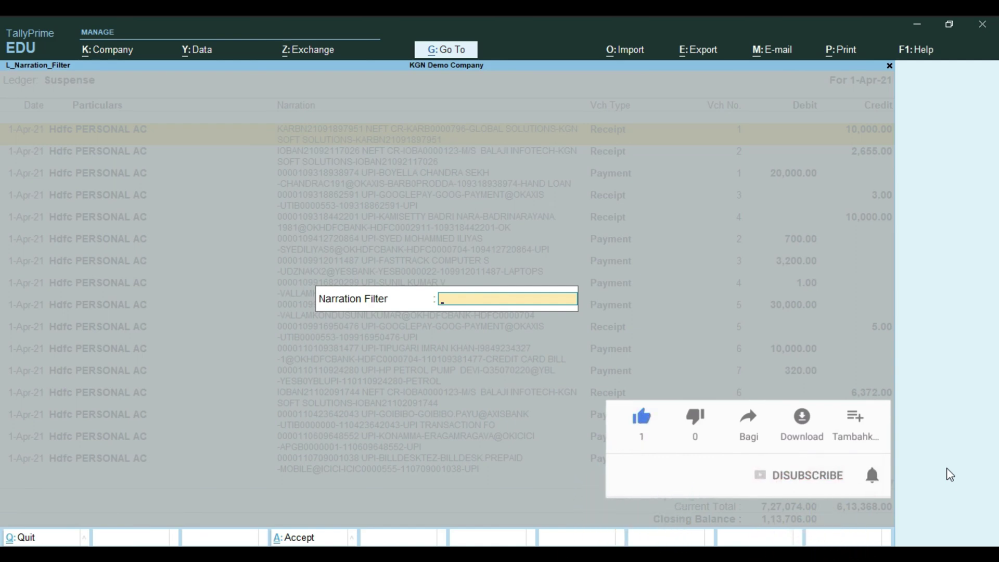
type("Kgn ")
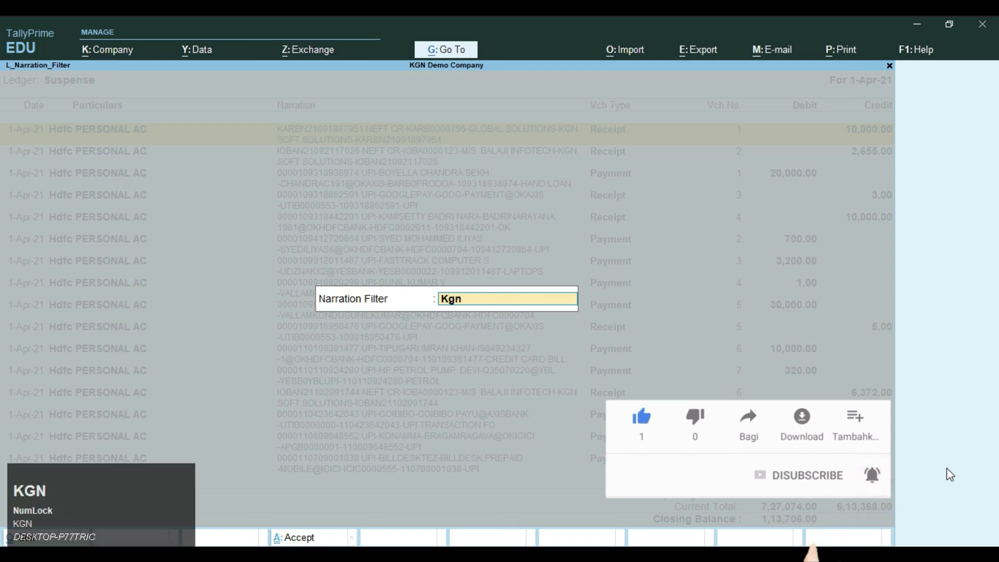
type("Soft ")
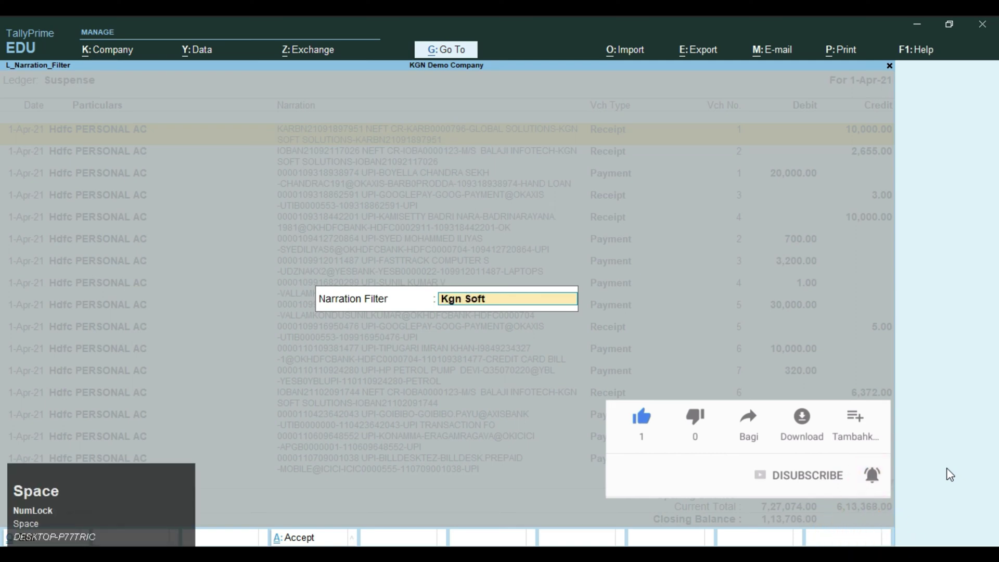
type("Solu")
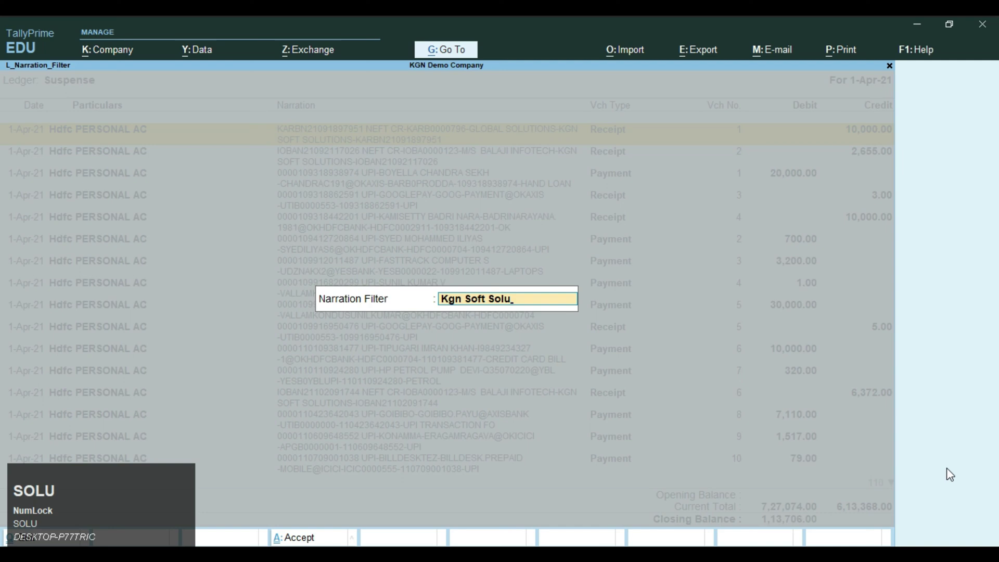
type("tions")
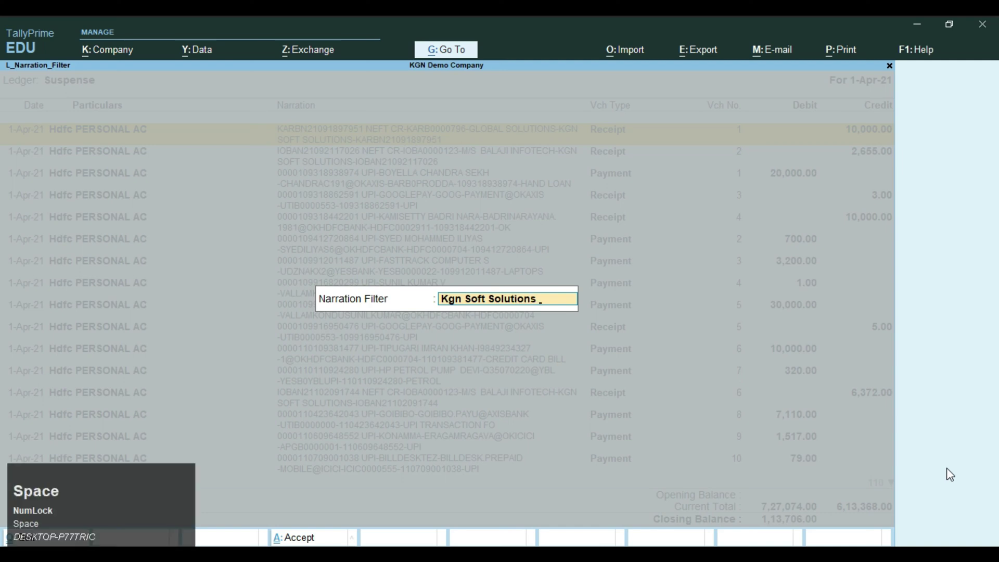
key("Return")
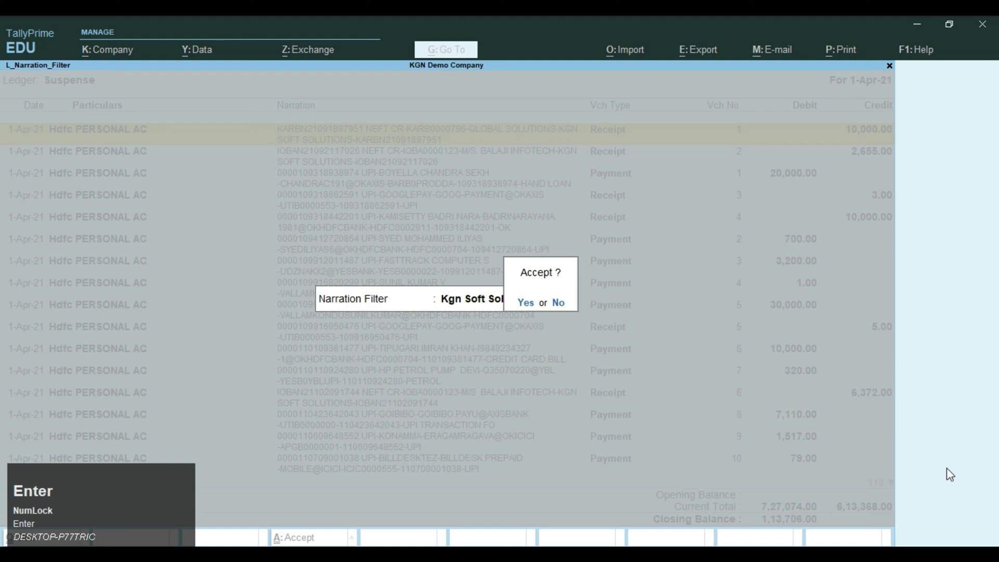
key("Return")
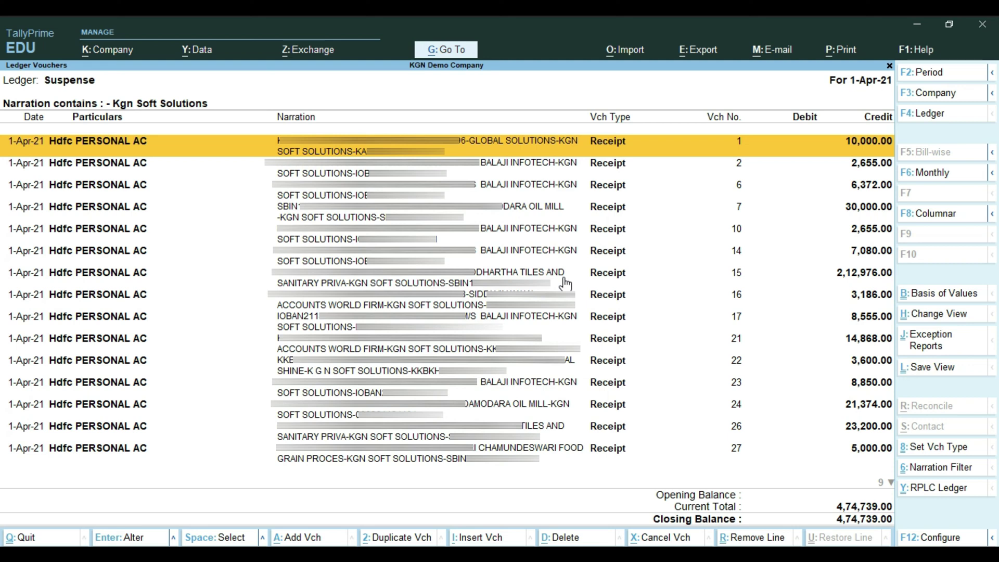
Select all filtered vouchers and replace their Suspense ledger with KGN SOFT SOLUTIONS, confirming the voucher alteration.
key("ctrl+space")
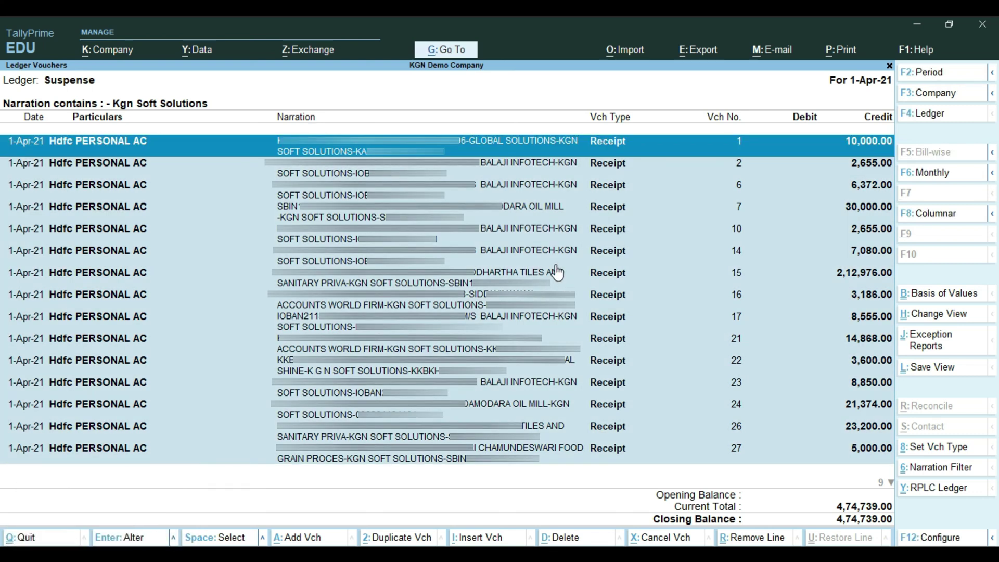
left_click(931, 497)
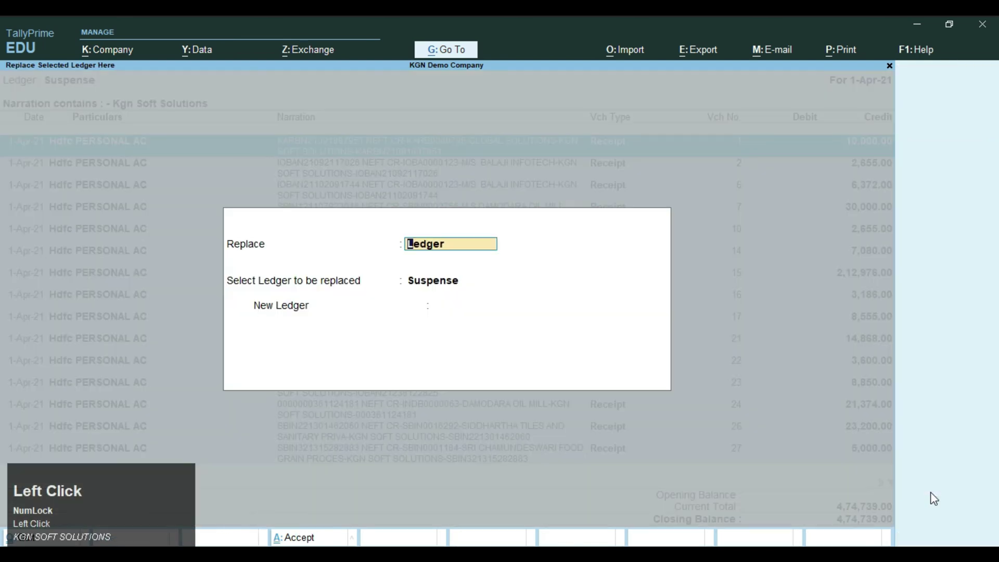
key("Return")
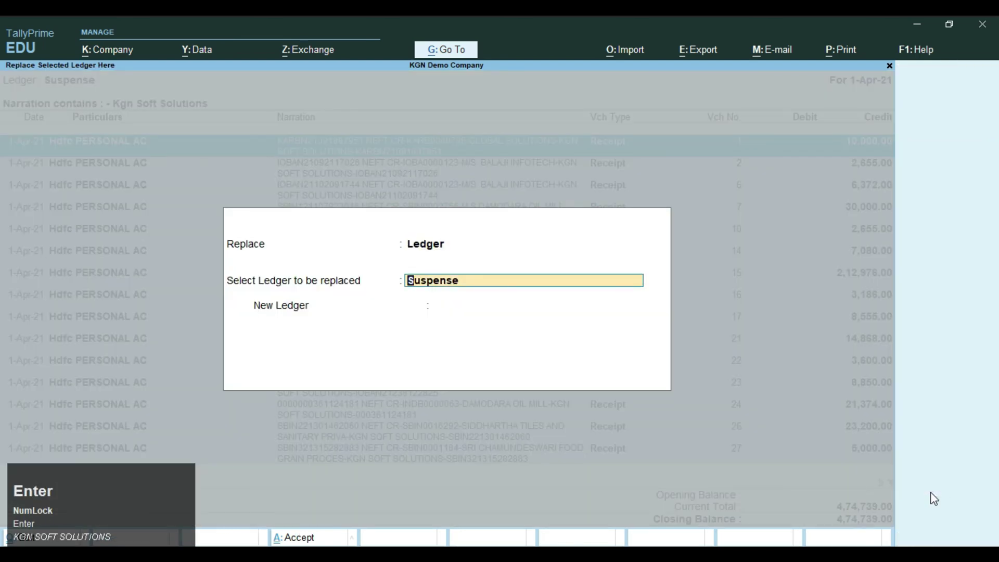
key("Return")
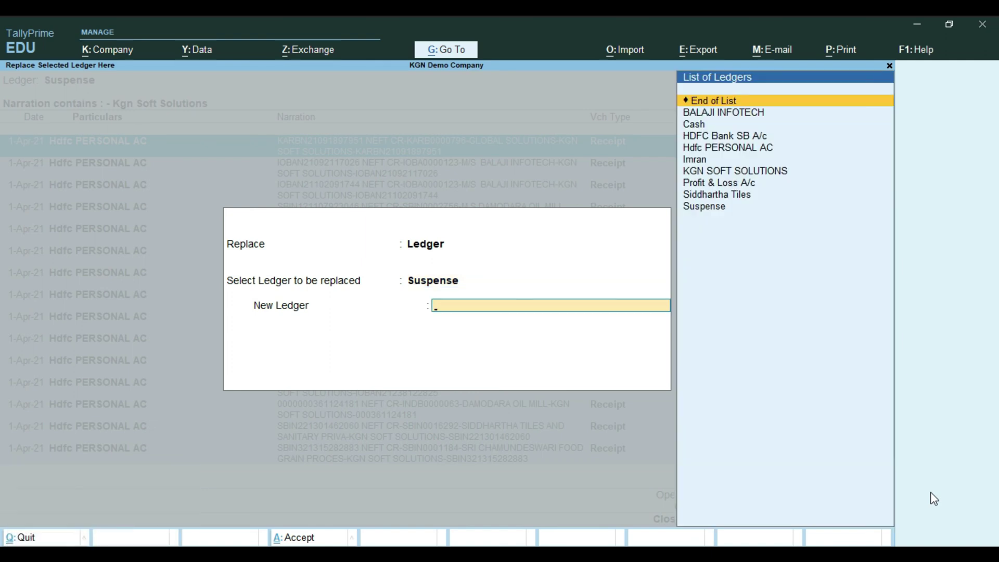
key("Down")
key("Down")
key("Down")
key("Down")
key("Down")
key("Down")
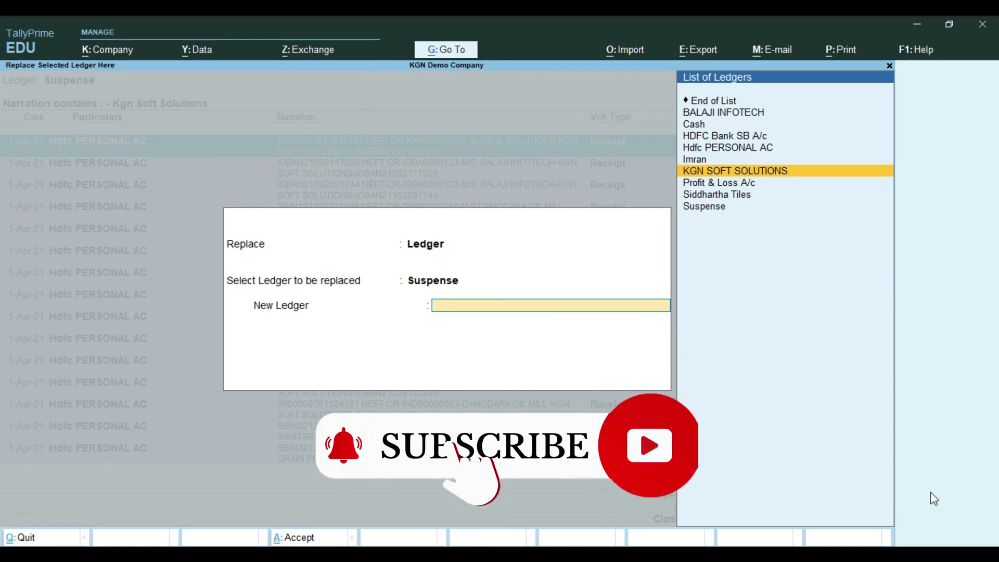
key("Return")
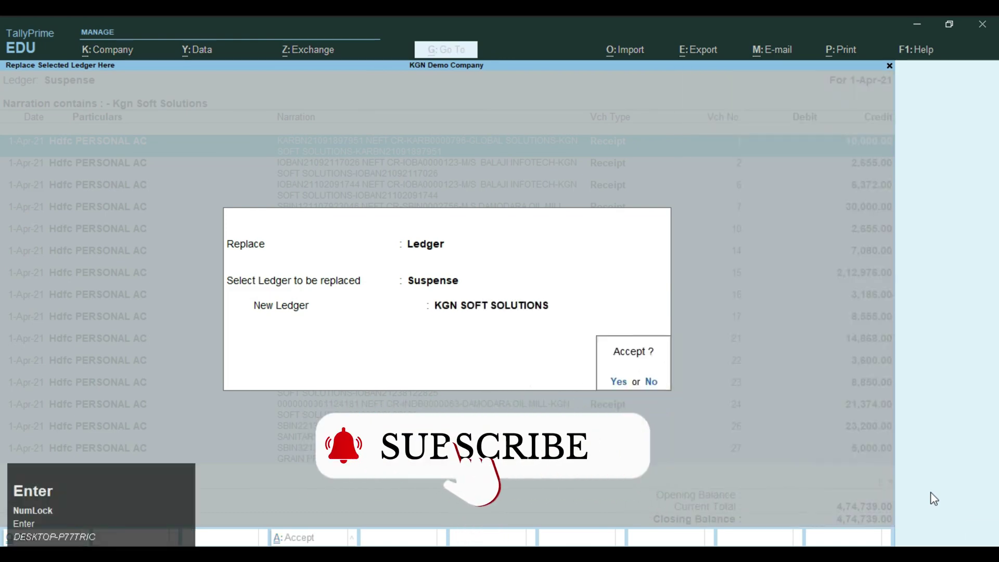
key("Return")
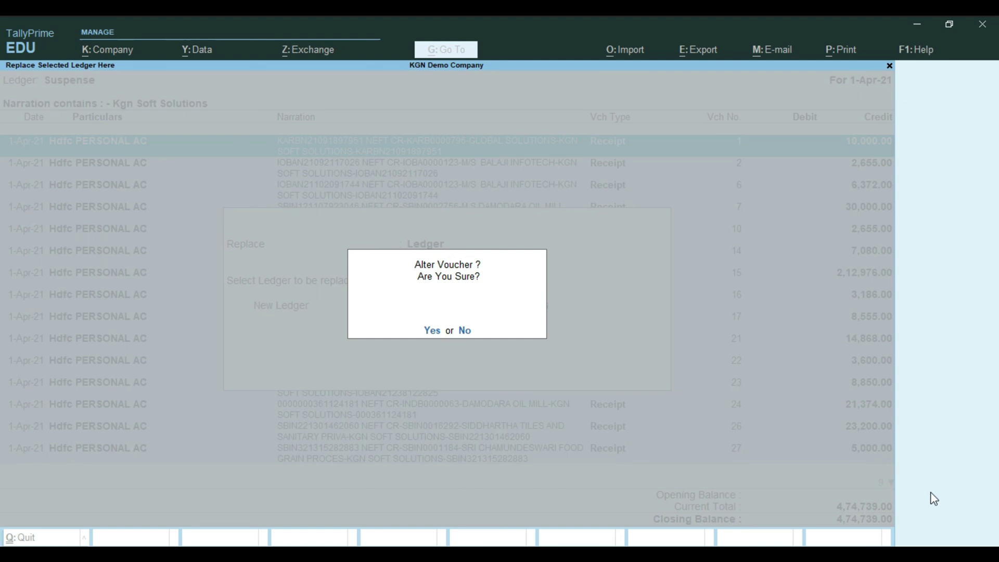
key("Return")
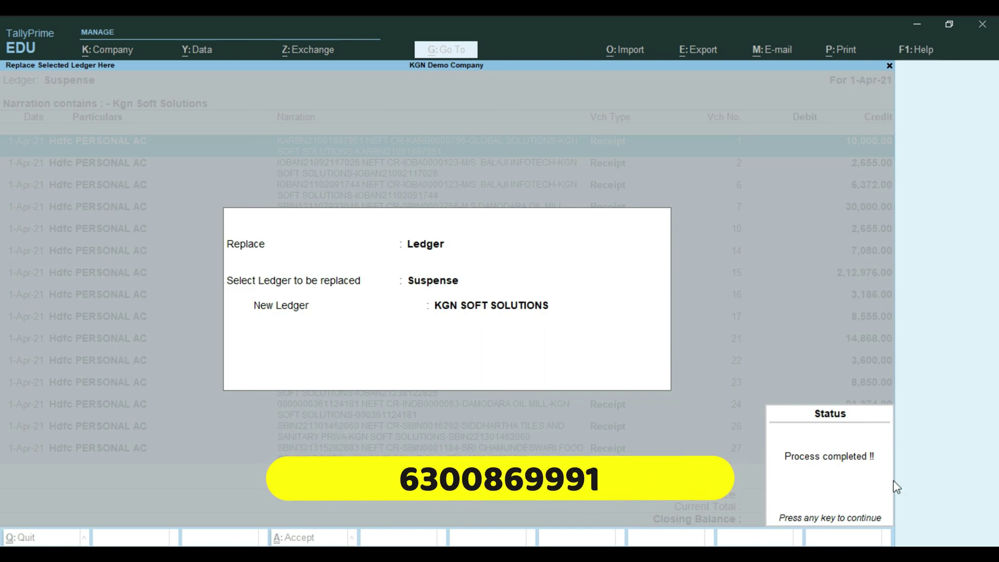
key("Return")
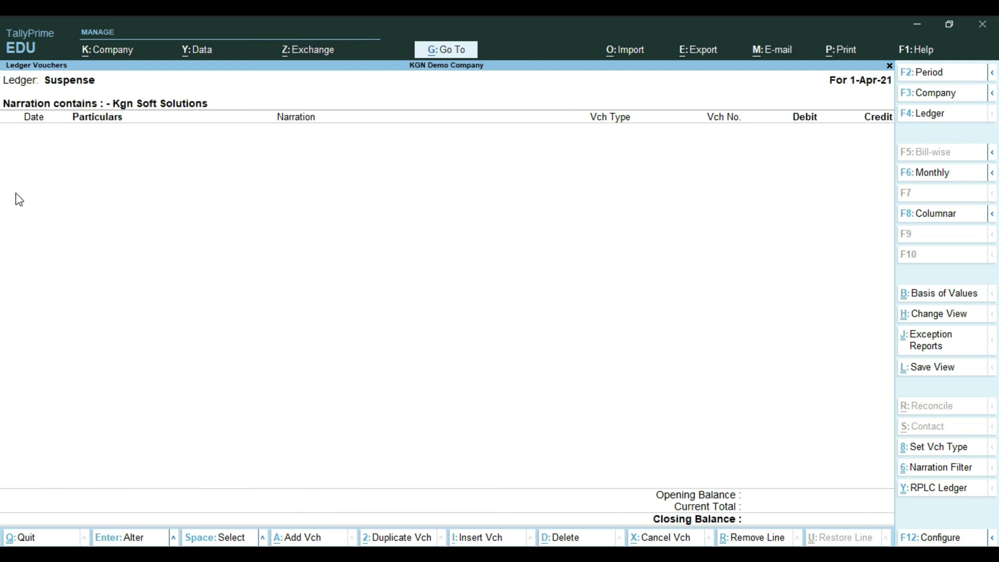
Examine the KGN SOFT SOLUTIONS ledger in the Account Books for the transferred receipts, and return to the Gateway of Tally.
key("Escape")
key("Escape")
key("Escape")
key("Escape")
key("d")
key("a")
key("l")
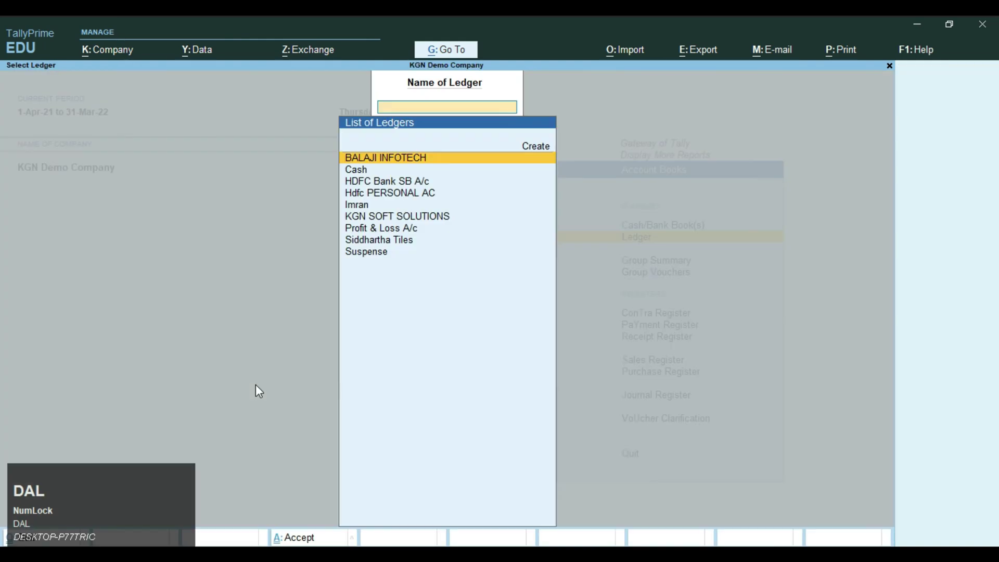
key("Down")
key("Down")
key("Down")
key("Down")
key("Down")
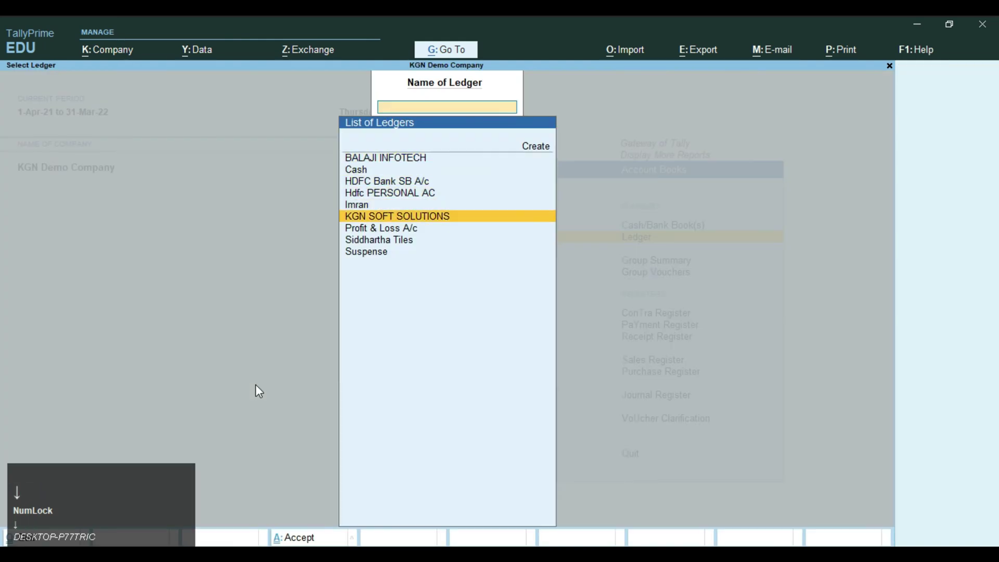
key("Return")
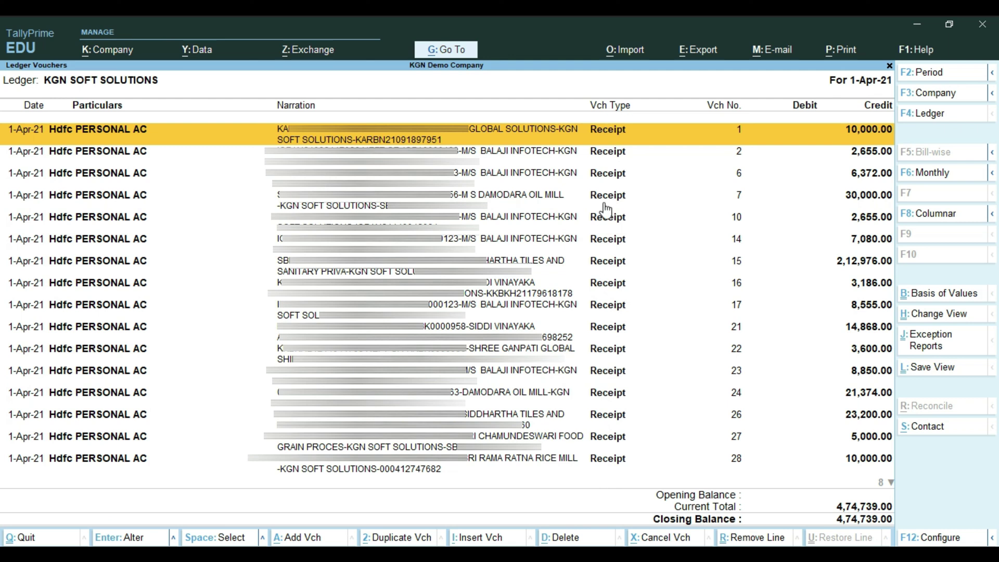
key("Escape")
key("Escape")
key("Escape")
key("Escape")
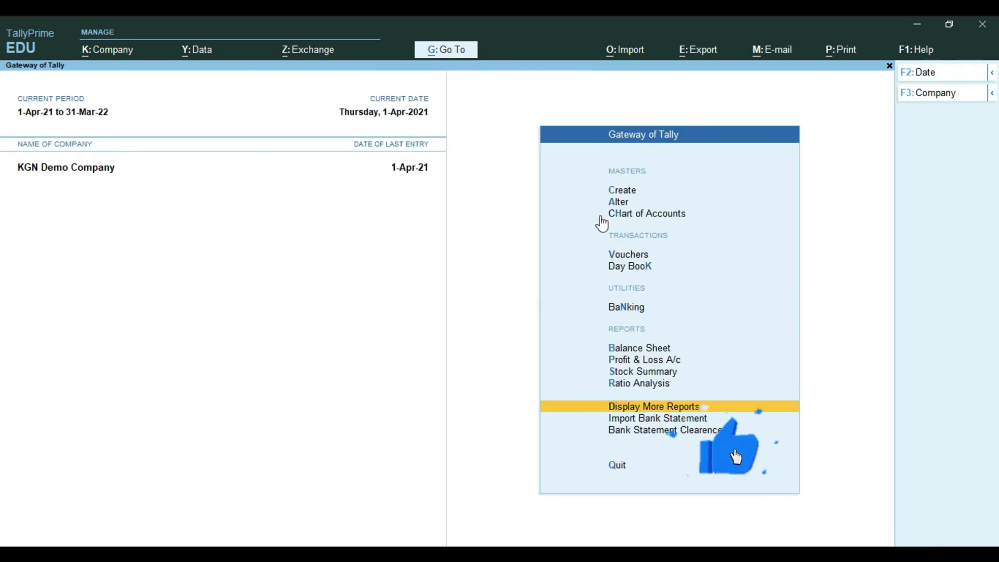
Open Bank Statement Clearence for the KGN SOFT SOLUTIONS ledger.
left_click(683, 432)
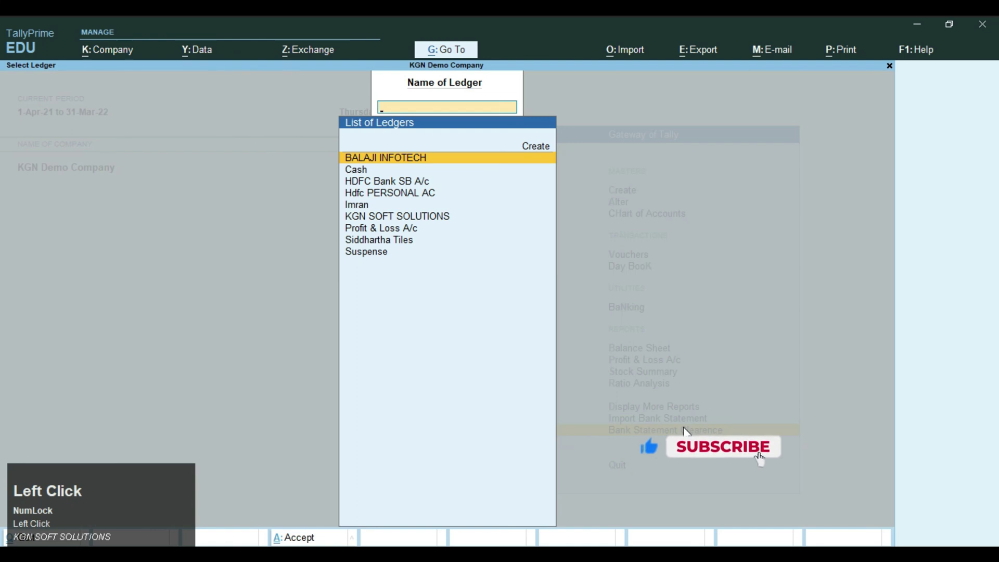
key("Down")
key("Down")
key("Down")
key("Down")
key("Down")
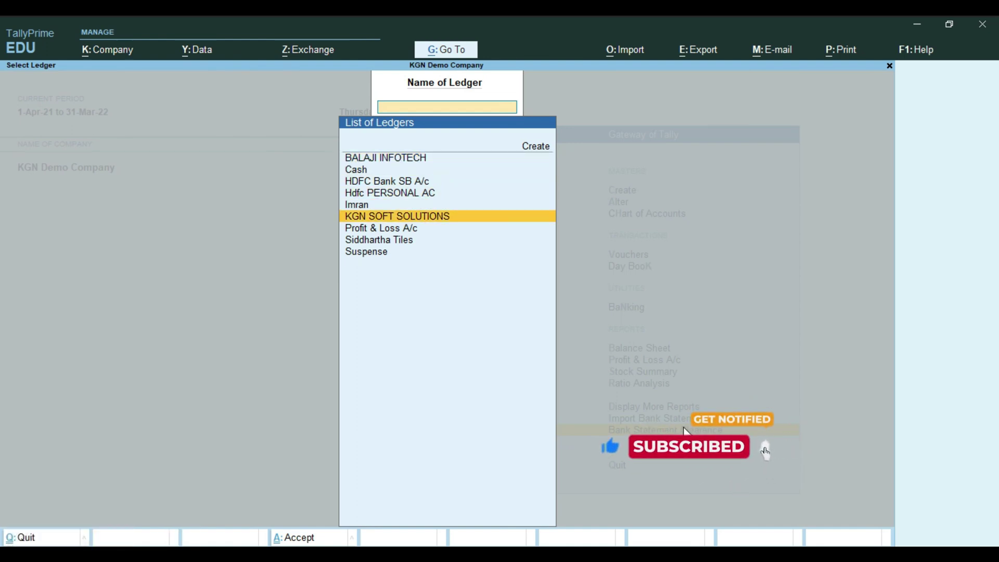
key("Return")
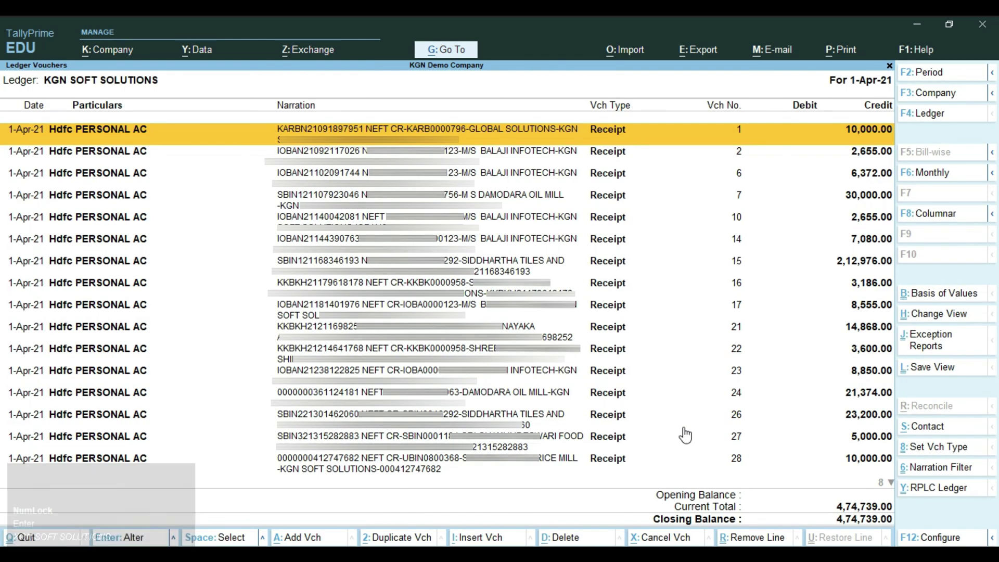
Change the voucher type of all KGN SOFT SOLUTIONS vouchers to Payment.
key("ctrl+space")
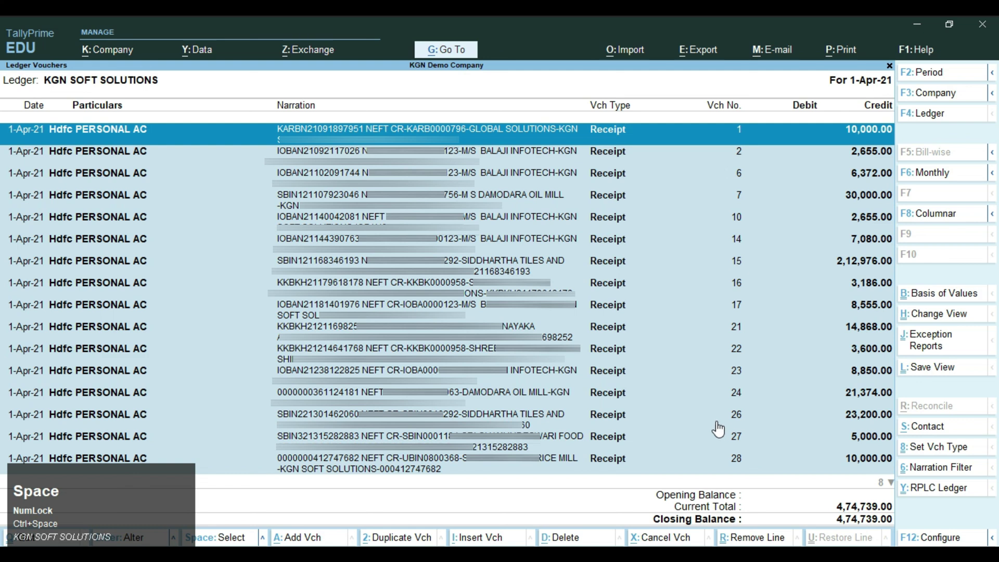
left_click(948, 448)
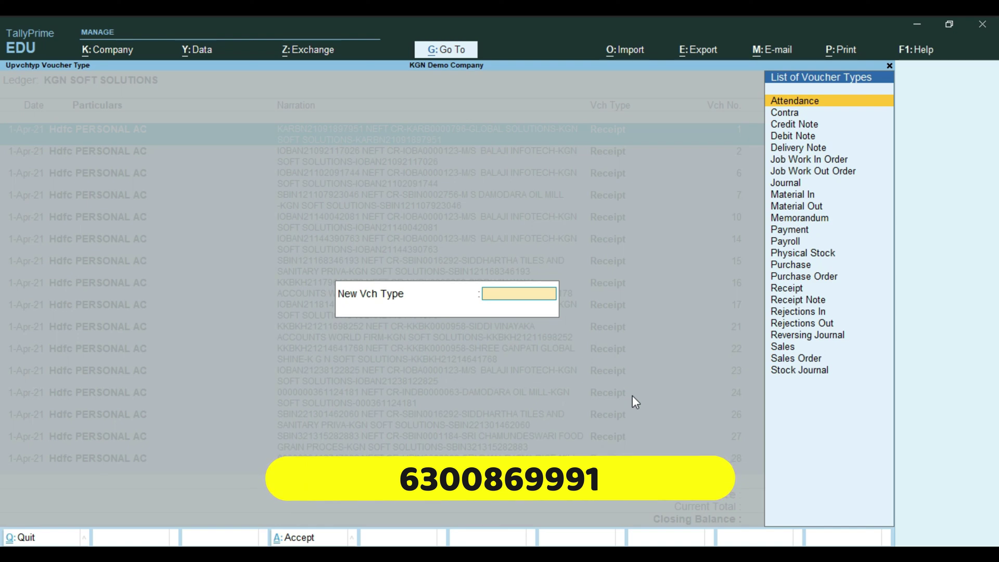
type("Paym")
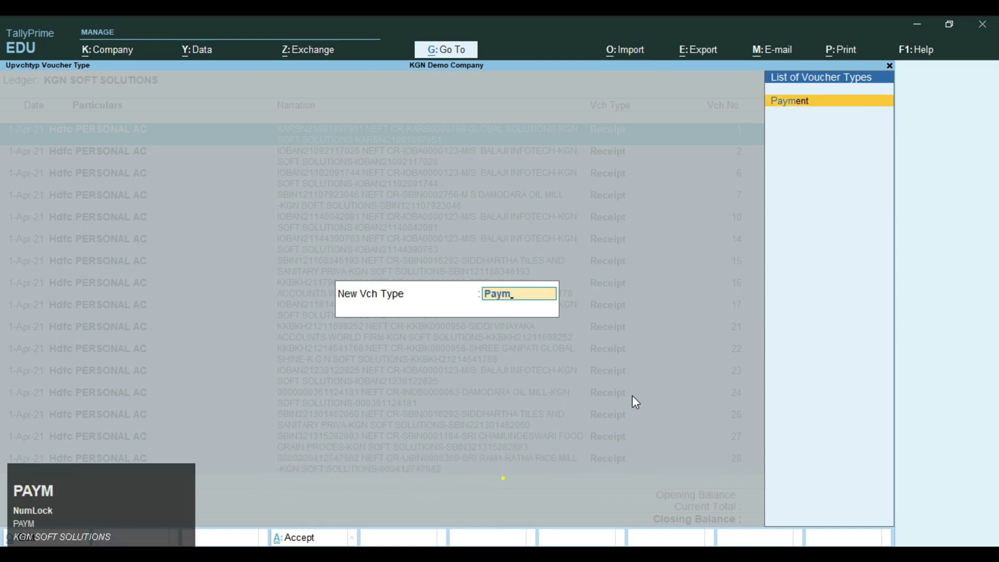
key("Return")
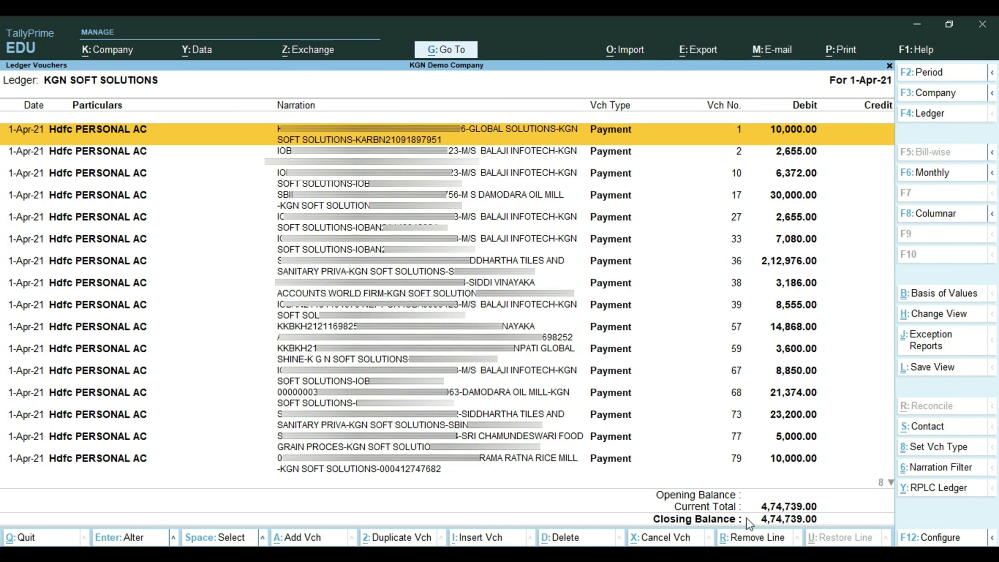
Select all the KGN SOFT SOLUTIONS vouchers again and set their voucher type back to Receipt.
key("ctrl+space")
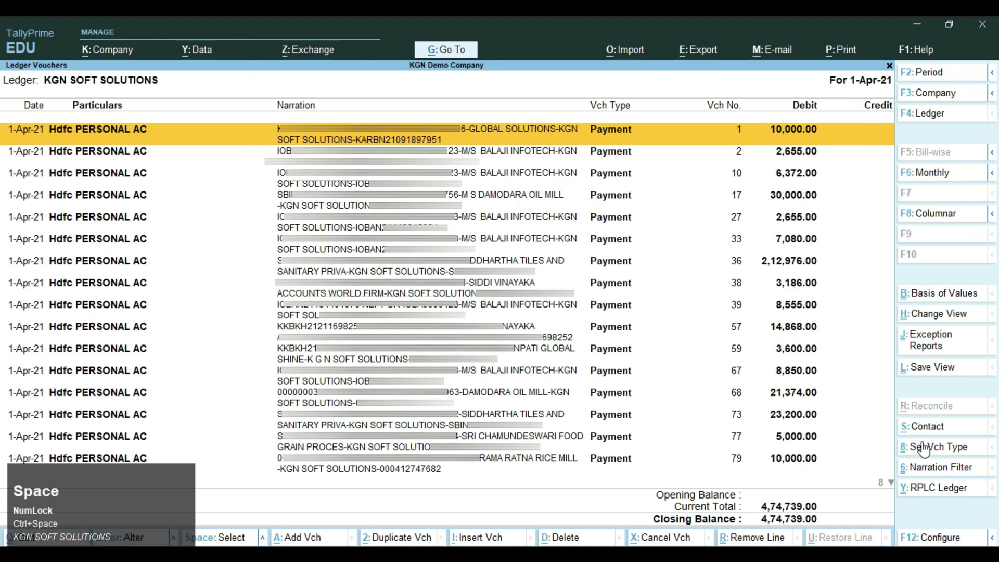
key("ctrl+space")
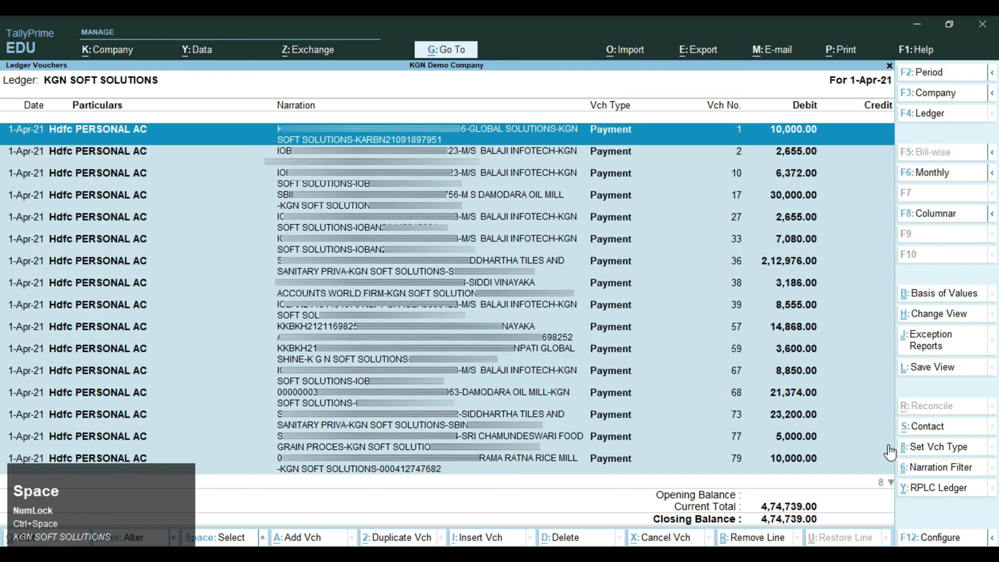
left_click(950, 443)
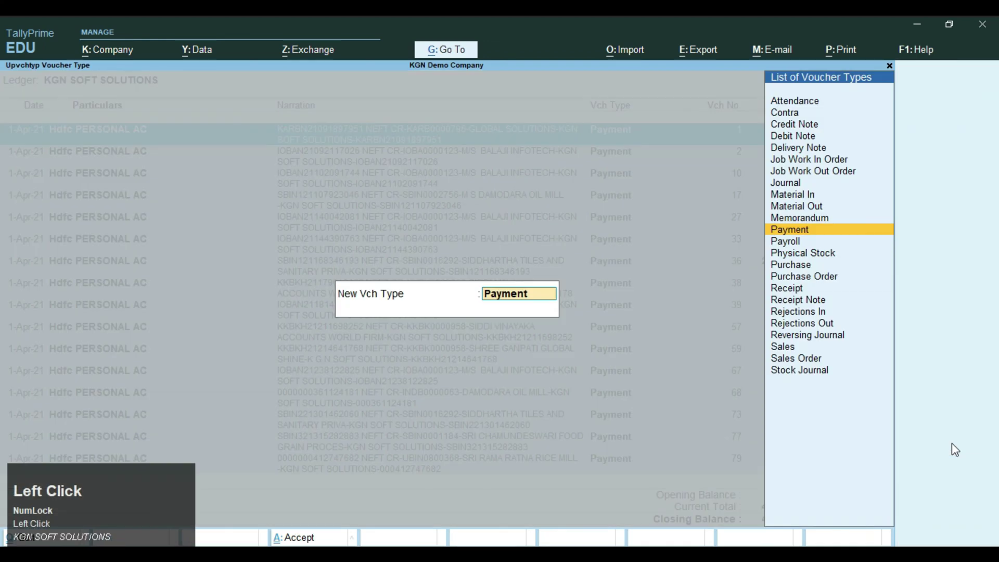
type("Re")
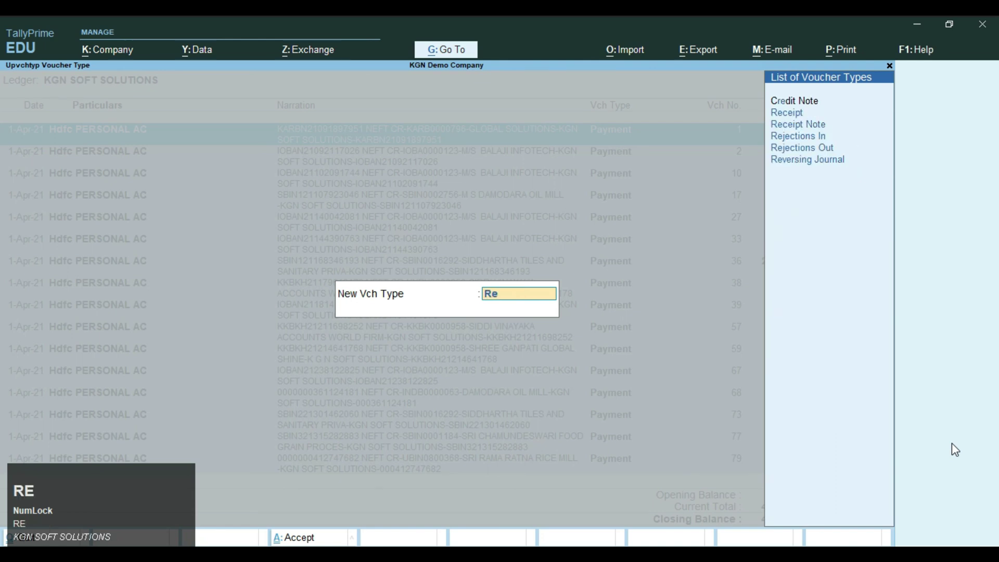
key("Down")
key("Return")
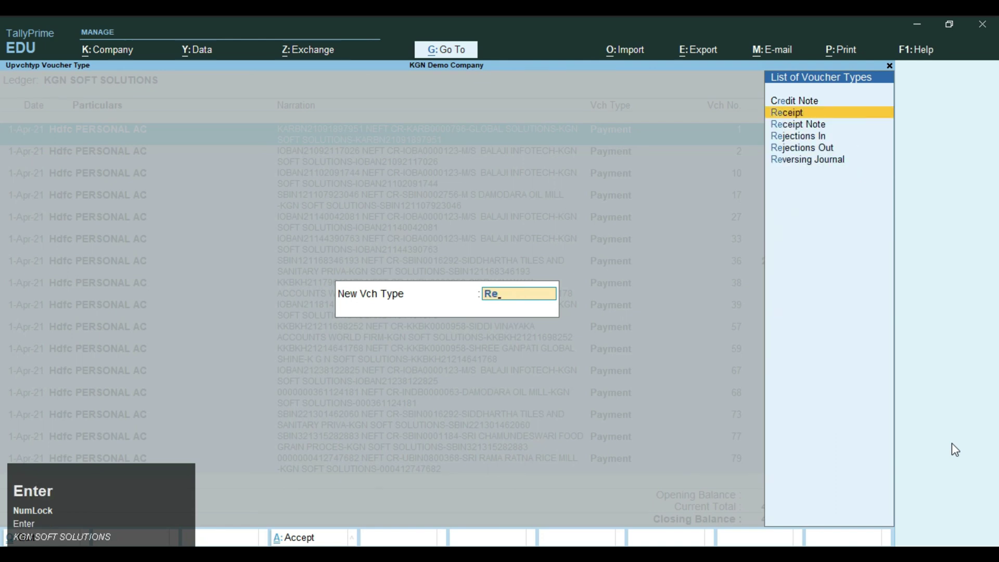